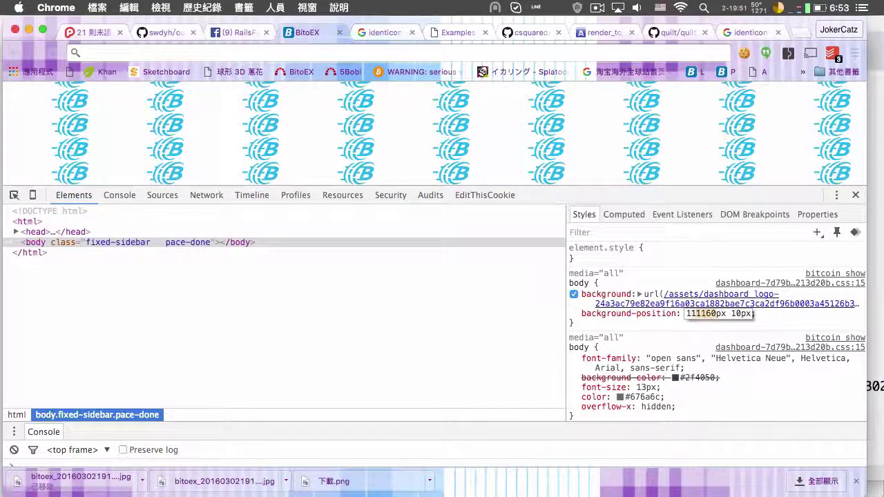
# Step: Set the horizontal value of the body's background-position to 100px
pyautogui.write('00')
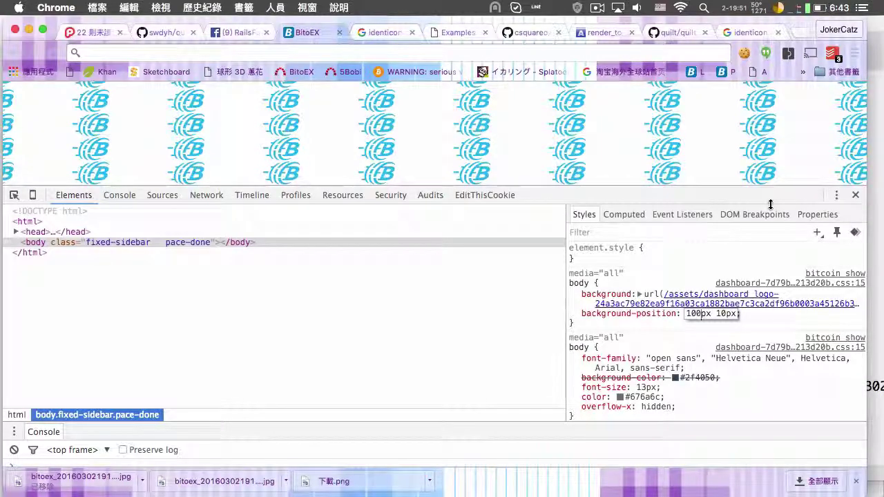
# Step: Switch to Photoshop and create a new document 180 pixels wide and 180 pixels high
pyautogui.hotkey('ctrl', 'Right')
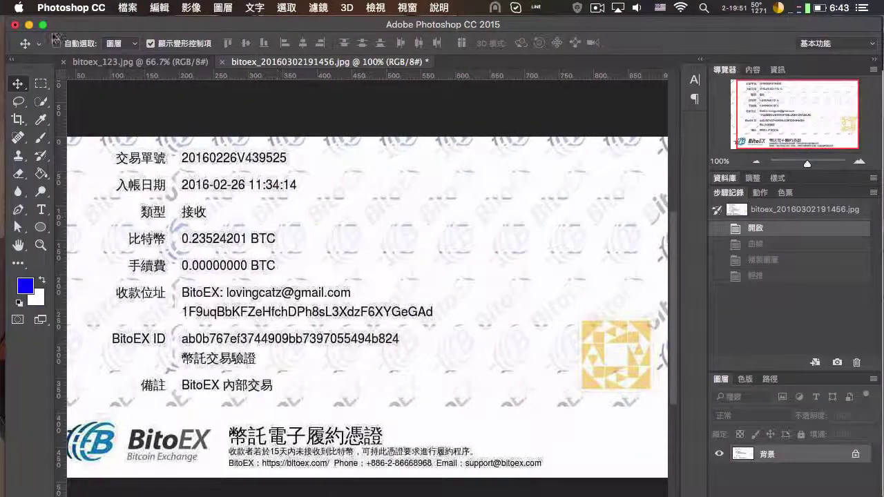
pyautogui.click(129, 8)
pyautogui.click(135, 28)
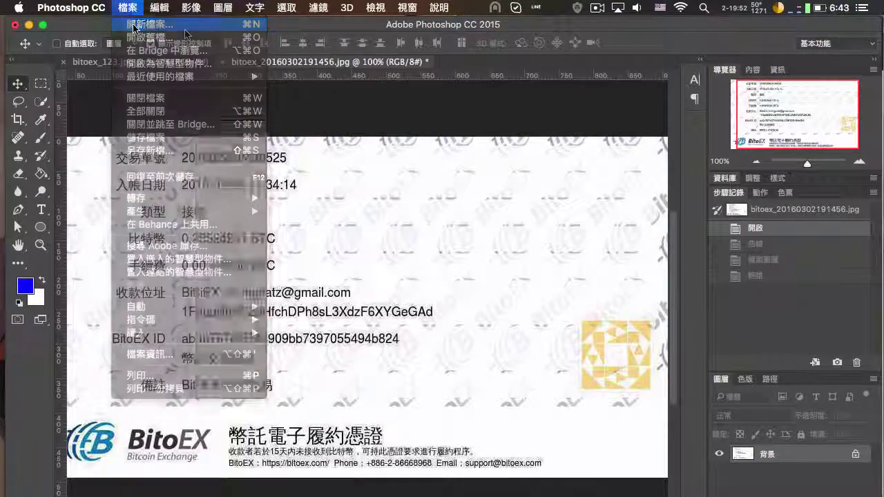
pyautogui.press('Tab')
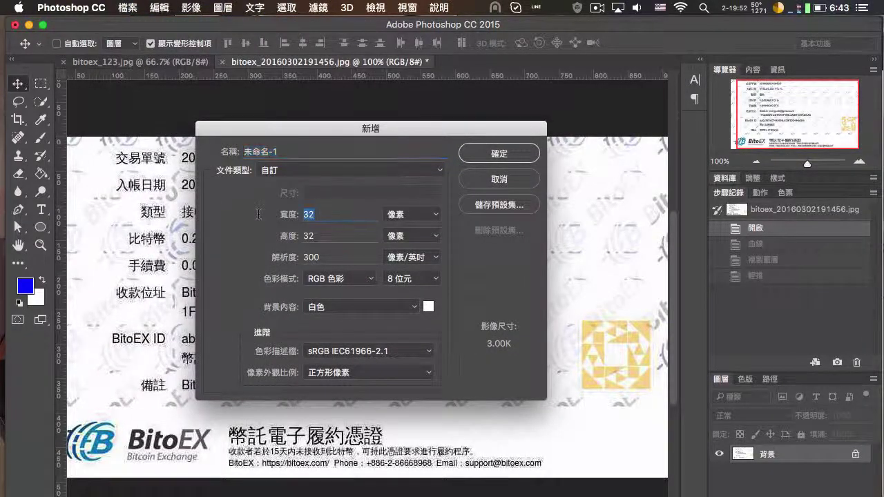
pyautogui.write('180')
pyautogui.press('Tab')
pyautogui.write('180')
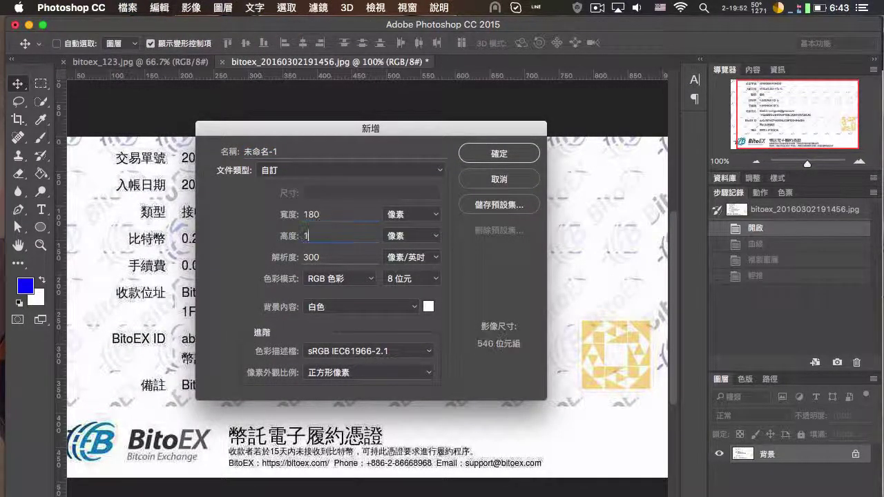
pyautogui.click(496, 158)
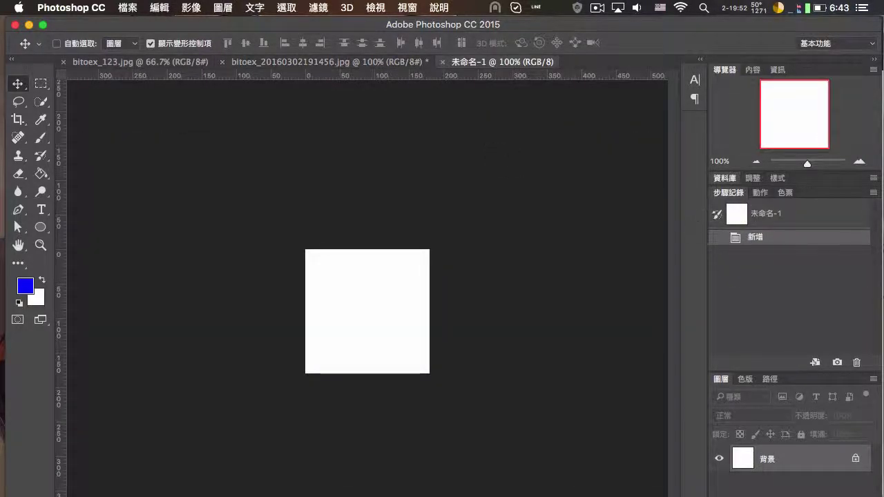
# Step: Set up the Line tool with a 10-pixel width and arrowheads at both the start and the end
pyautogui.click(857, 163)
pyautogui.click(858, 163)
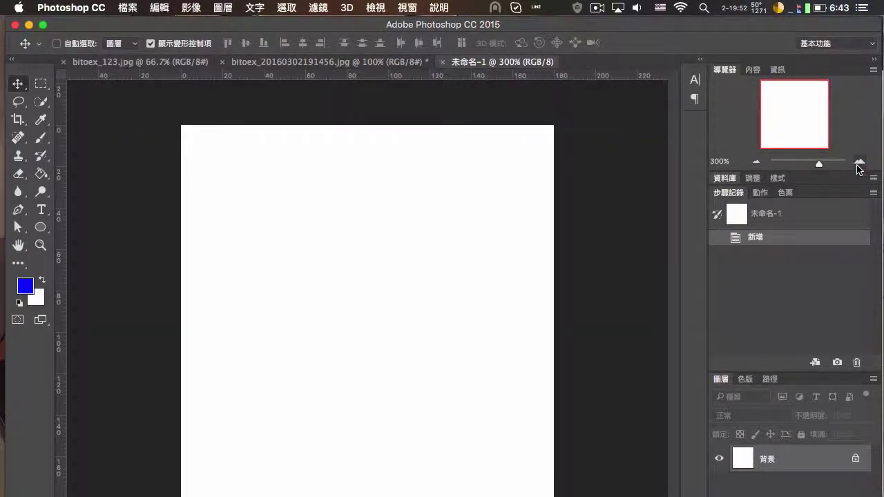
pyautogui.click(756, 163)
pyautogui.moveTo(48, 234); pyautogui.dragTo(107, 279)
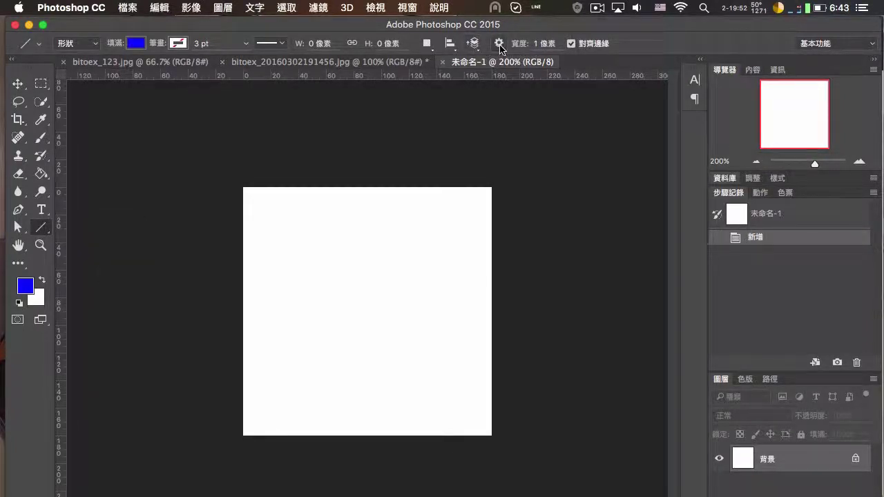
pyautogui.click(542, 46)
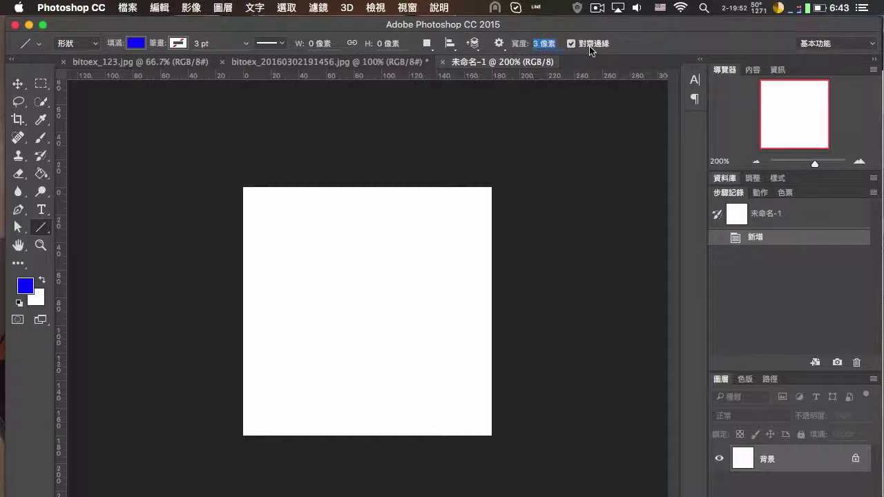
pyautogui.click(500, 47)
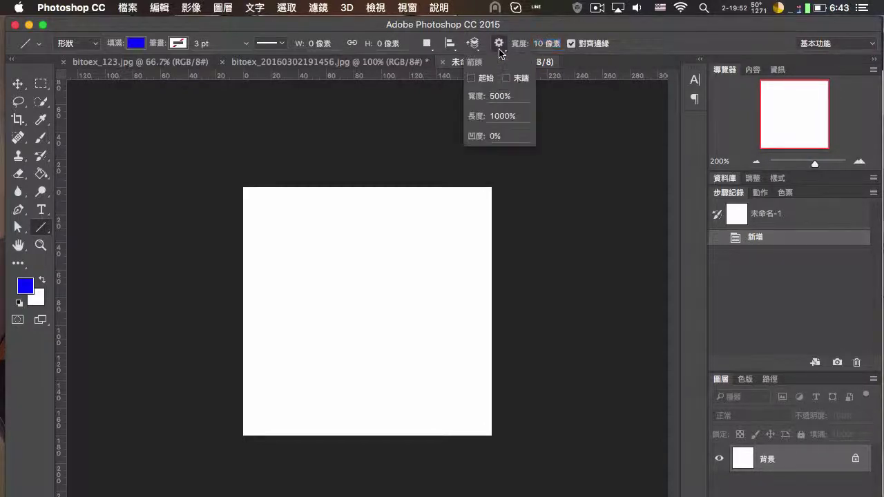
pyautogui.click(473, 79)
pyautogui.click(507, 78)
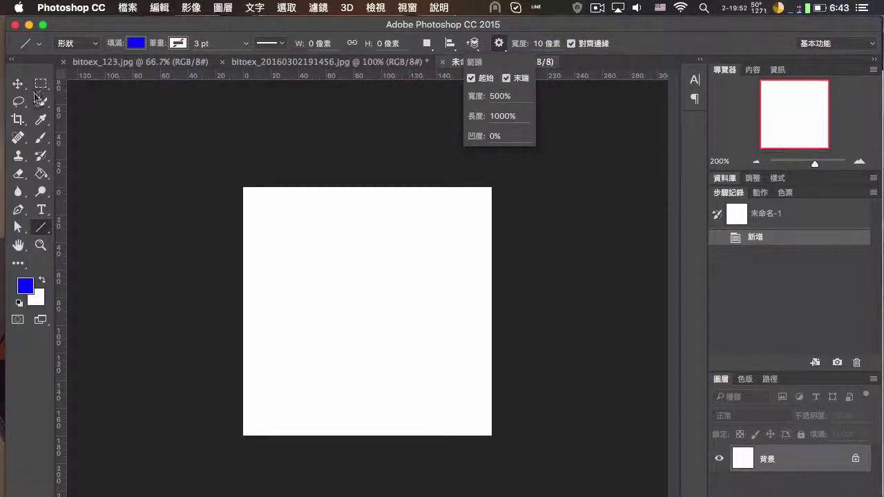
# Step: Draw a blue double-headed arrow about 173 × 173 pixels diagonally from the canvas's upper-right corner to its lower-left corner
pyautogui.click(206, 241)
pyautogui.moveTo(467, 212); pyautogui.dragTo(259, 428)
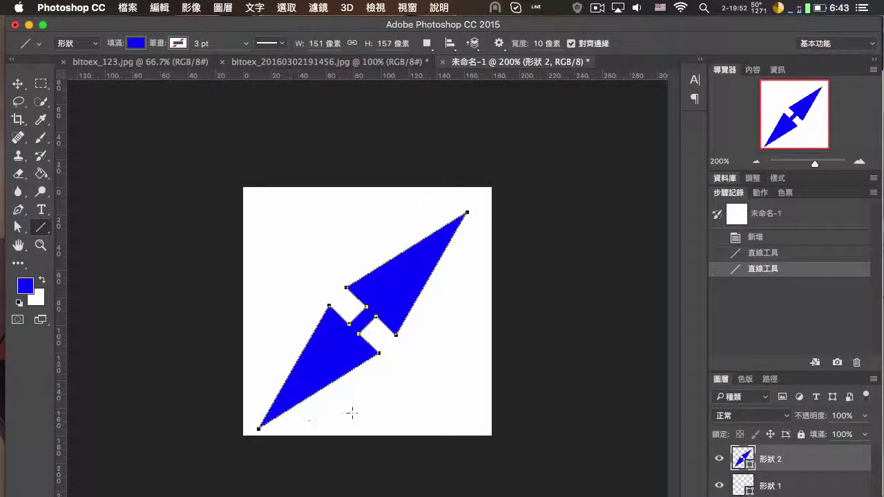
pyautogui.press('super+z')
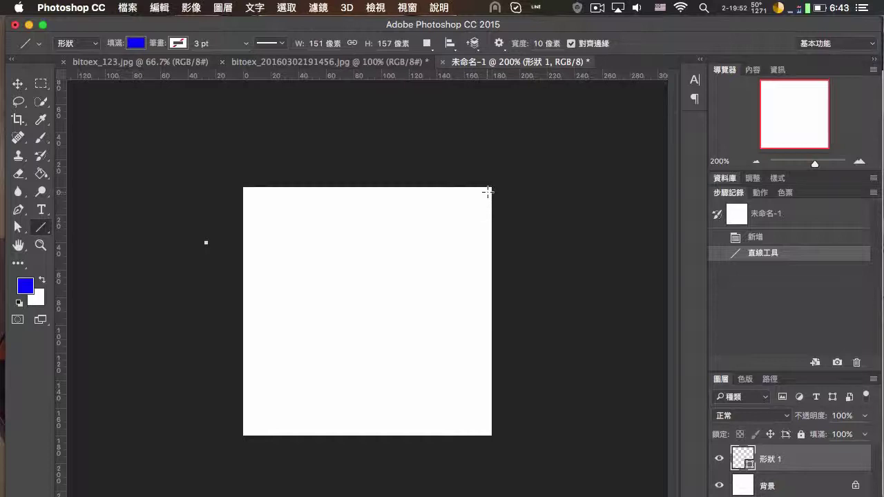
pyautogui.moveTo(486, 190); pyautogui.dragTo(244, 441)
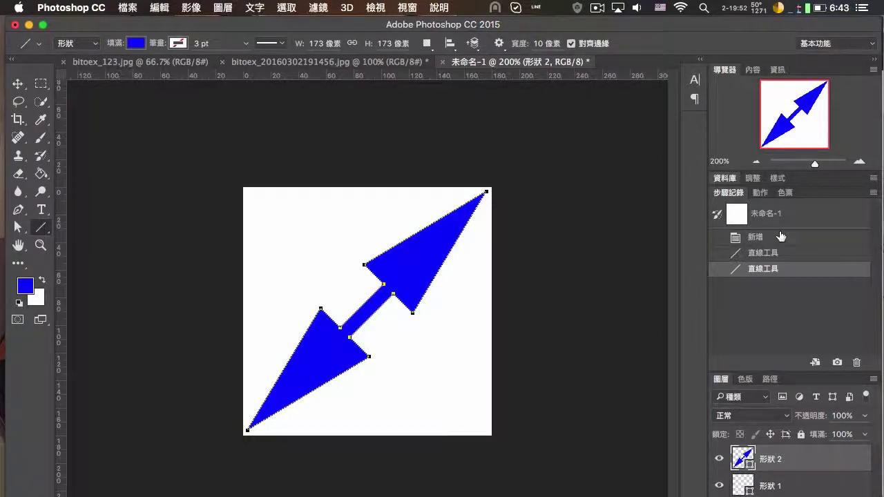
# Step: Enlarge the layer list and select the double-headed arrow's layer, 形狀 2
pyautogui.click(800, 491)
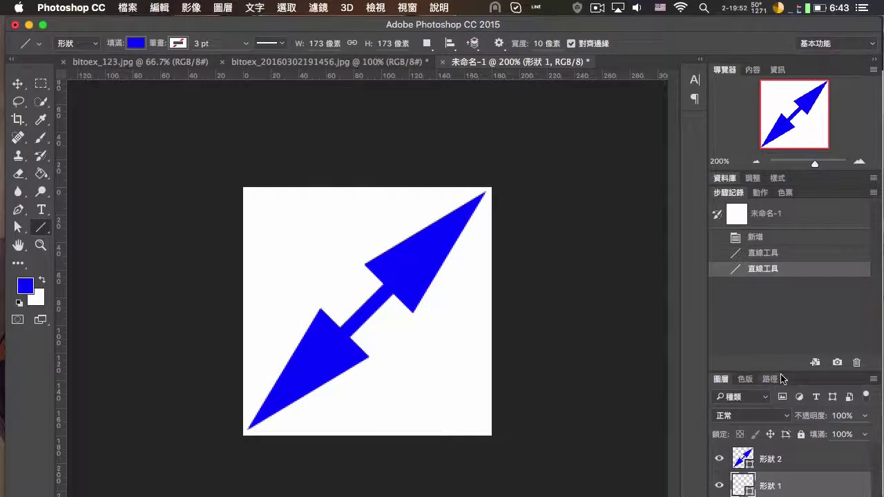
pyautogui.moveTo(783, 373); pyautogui.dragTo(792, 298)
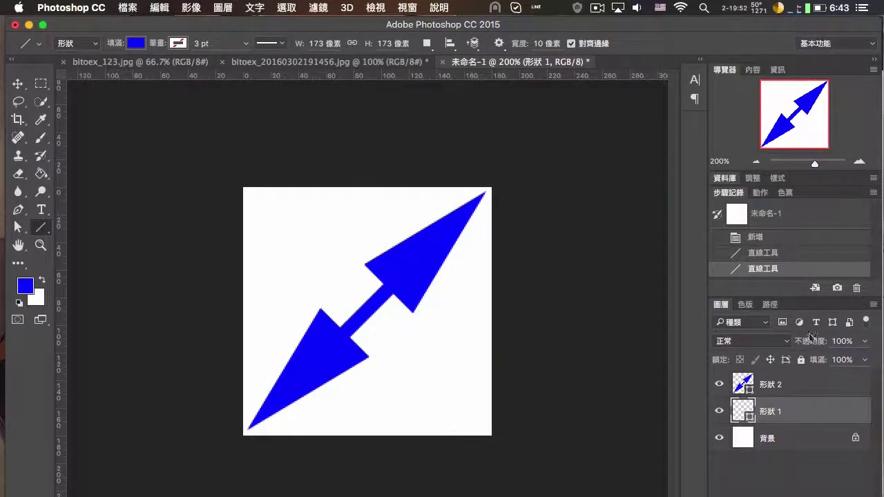
pyautogui.click(787, 438)
pyautogui.click(777, 384)
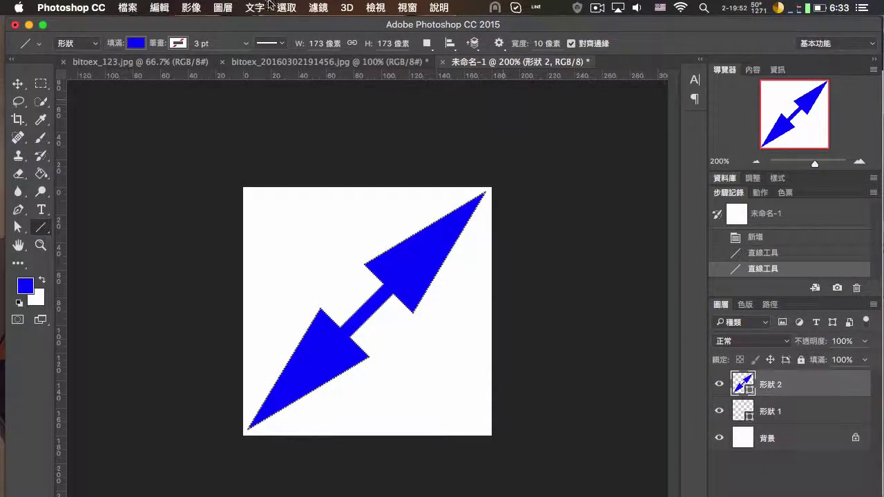
# Step: Set the canvas width to 360 pixels, anchored at the middle of its left edge so it extends to the right
pyautogui.click(192, 7)
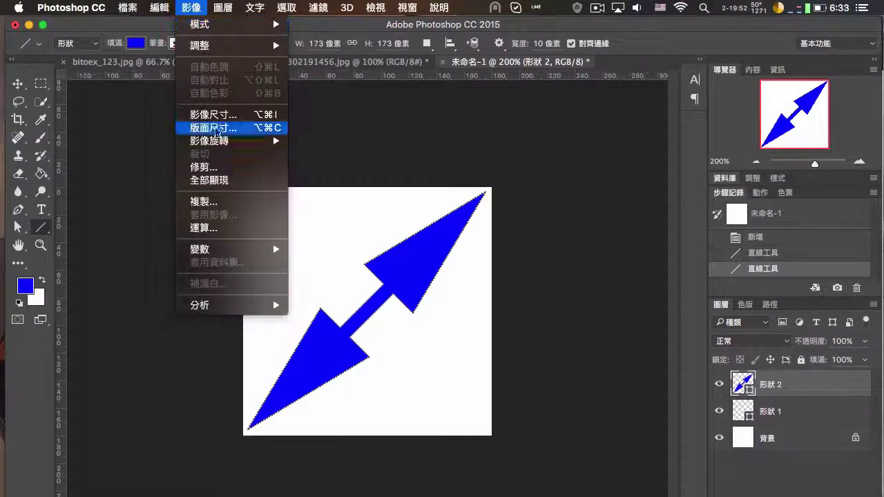
pyautogui.click(213, 128)
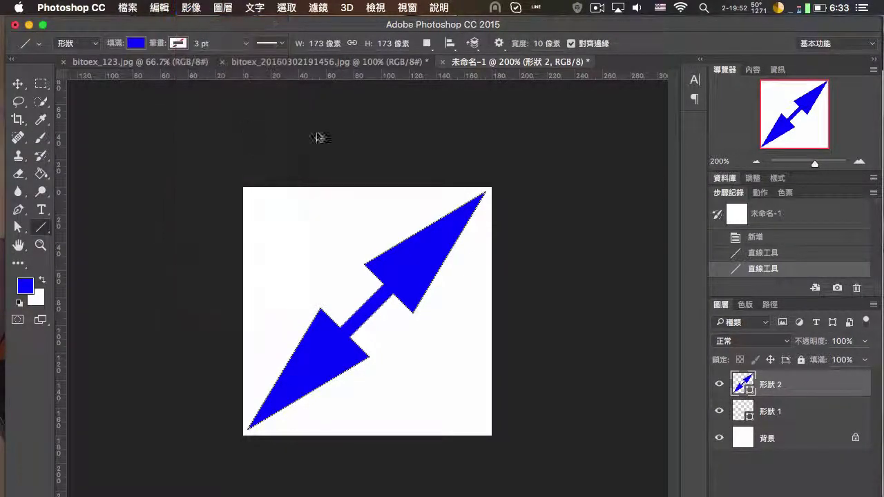
pyautogui.click(394, 317)
pyautogui.press('Tab')
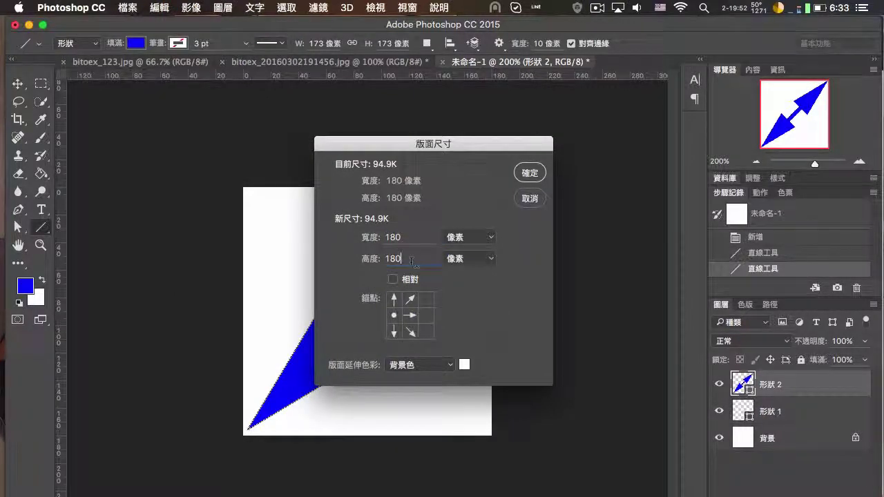
pyautogui.hotkey('shift', 'Tab')
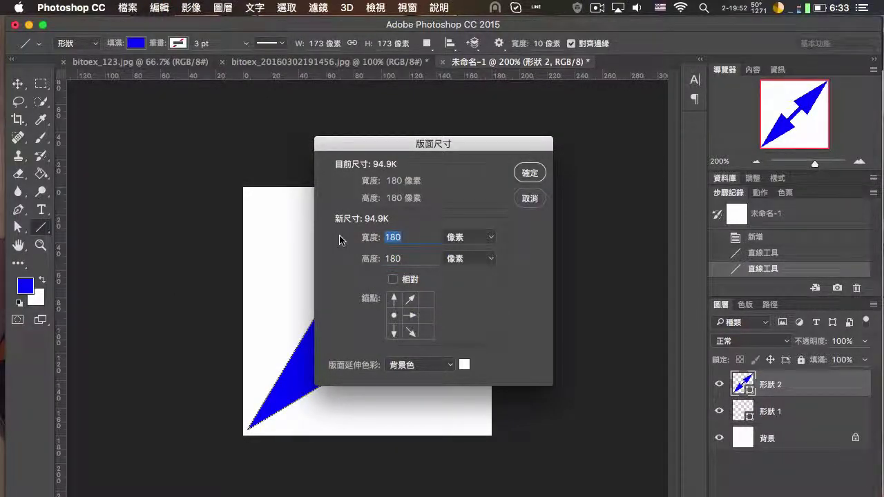
pyautogui.write('360')
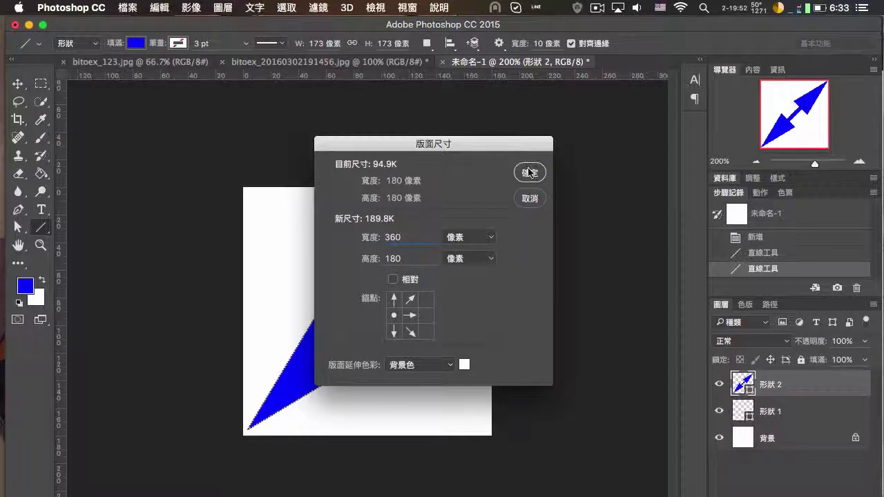
pyautogui.click(528, 173)
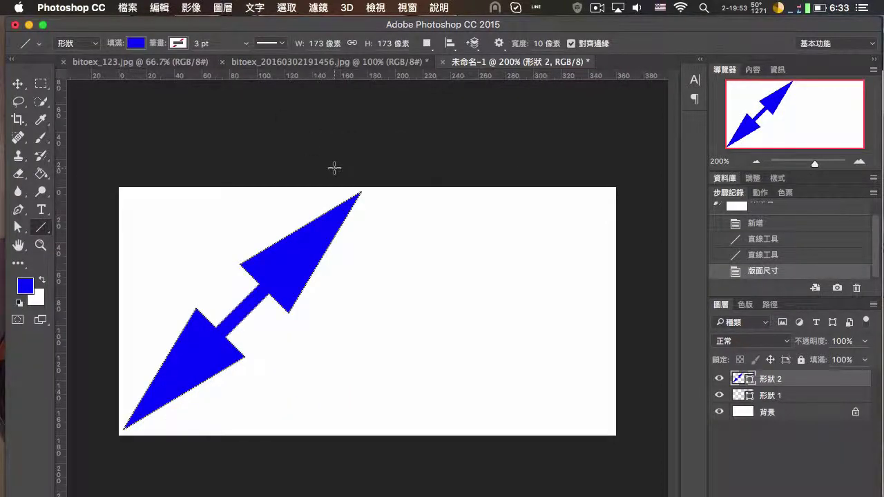
# Step: Place a vertical guide at the canvas's middle, using a rectangular selection of the left half as reference, and clear the selection
pyautogui.click(40, 84)
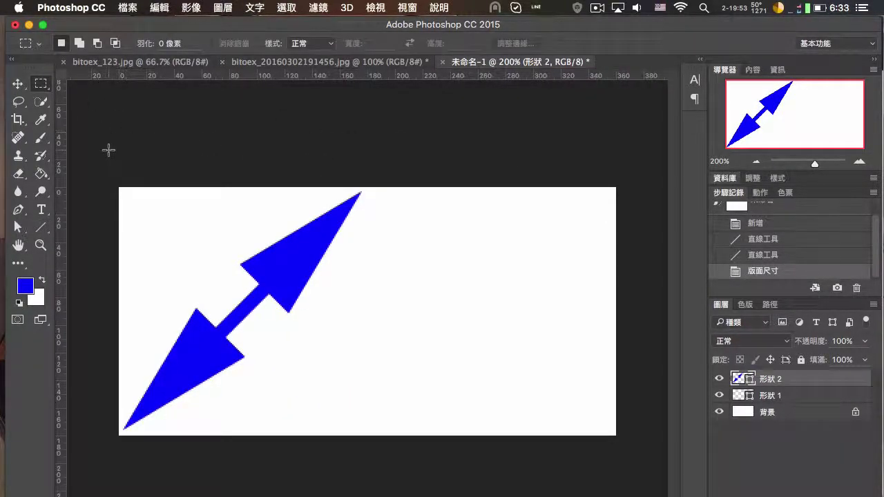
pyautogui.moveTo(116, 185); pyautogui.dragTo(423, 493)
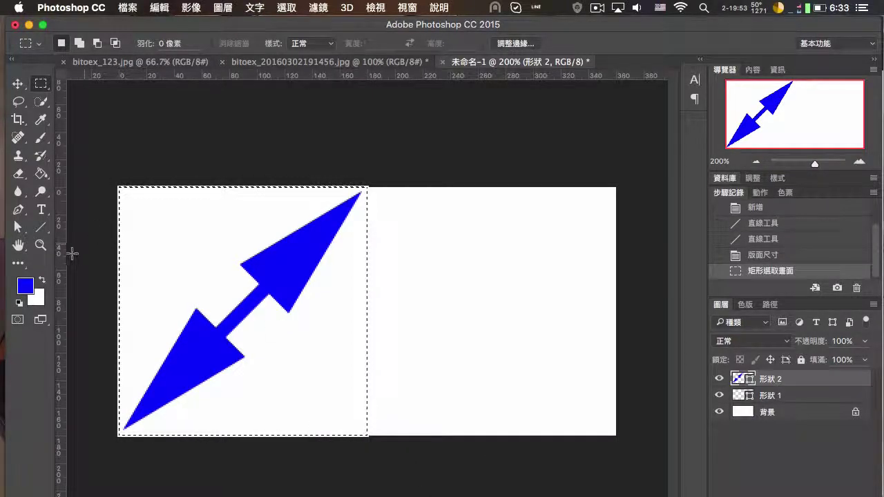
pyautogui.moveTo(65, 258); pyautogui.dragTo(368, 291)
pyautogui.press('super+d')
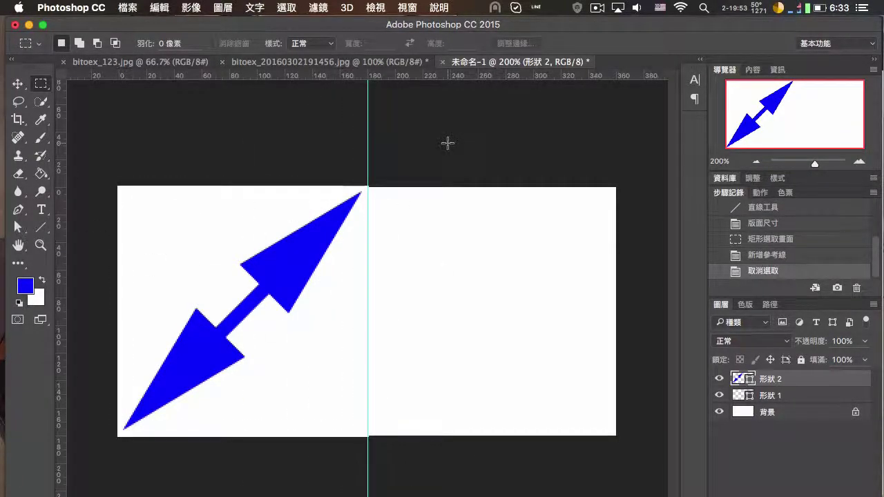
# Step: Duplicate the arrow layer 形狀 2 and move the copy into the matching position in the canvas's right half
pyautogui.rightClick(811, 379)
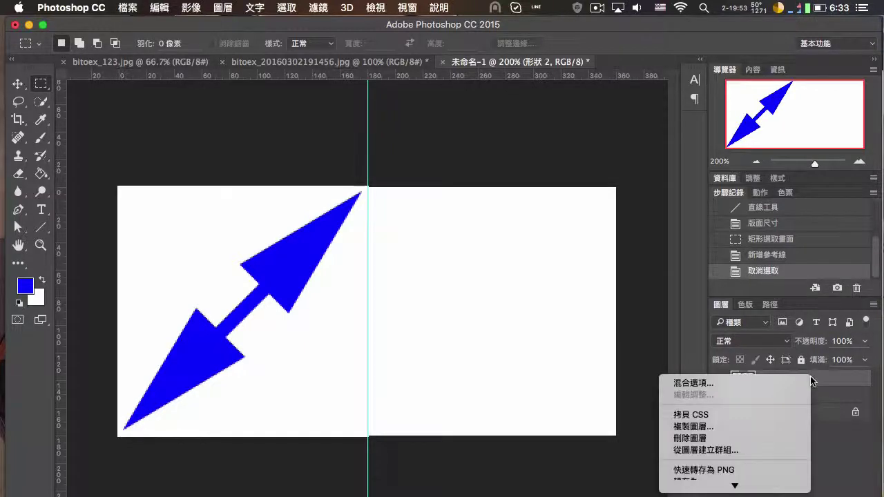
pyautogui.click(738, 426)
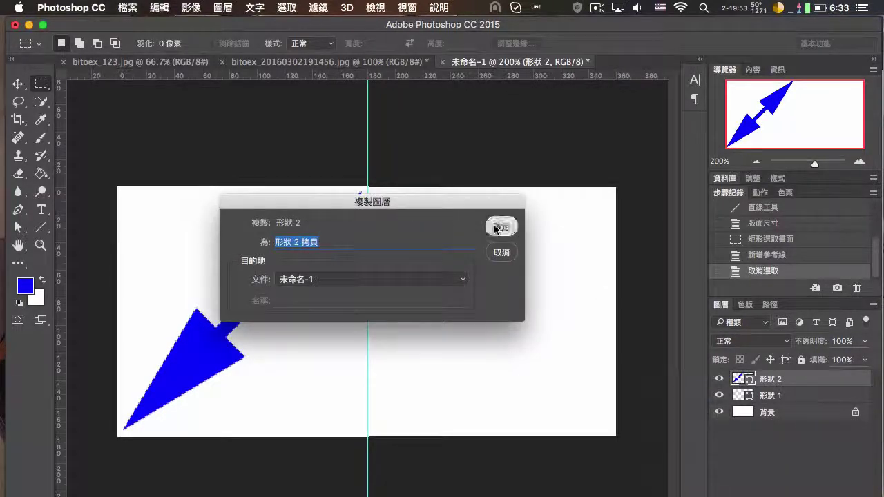
pyautogui.click(493, 225)
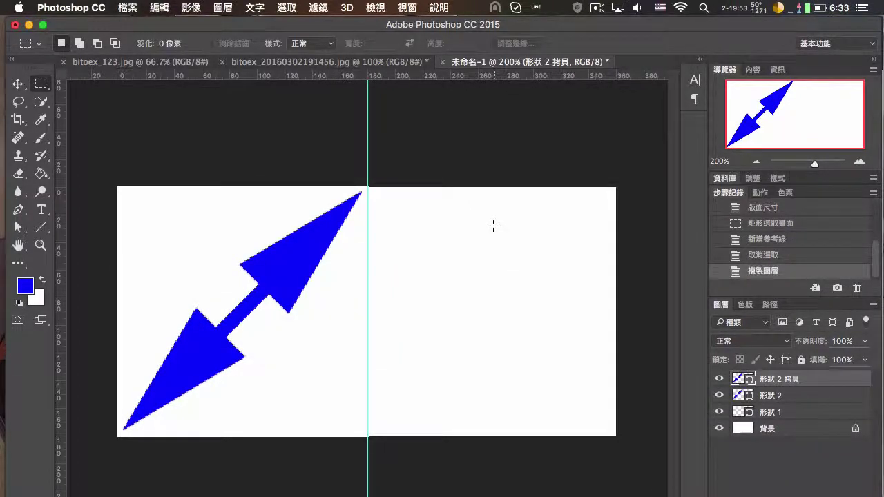
pyautogui.click(18, 84)
pyautogui.moveTo(263, 272); pyautogui.dragTo(511, 277)
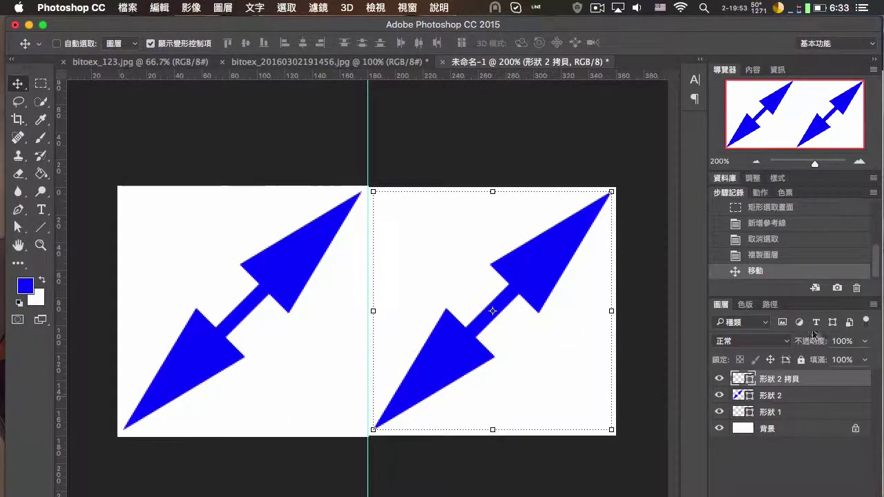
# Step: Duplicate the right arrow's layer and move the new copy midway between the two arrows, centred on the vertical guide
pyautogui.rightClick(788, 384)
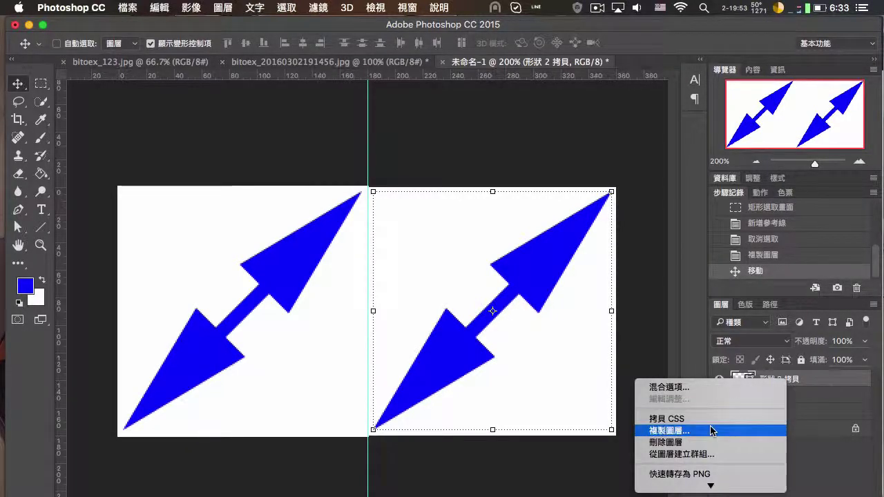
pyautogui.click(716, 403)
pyautogui.click(502, 225)
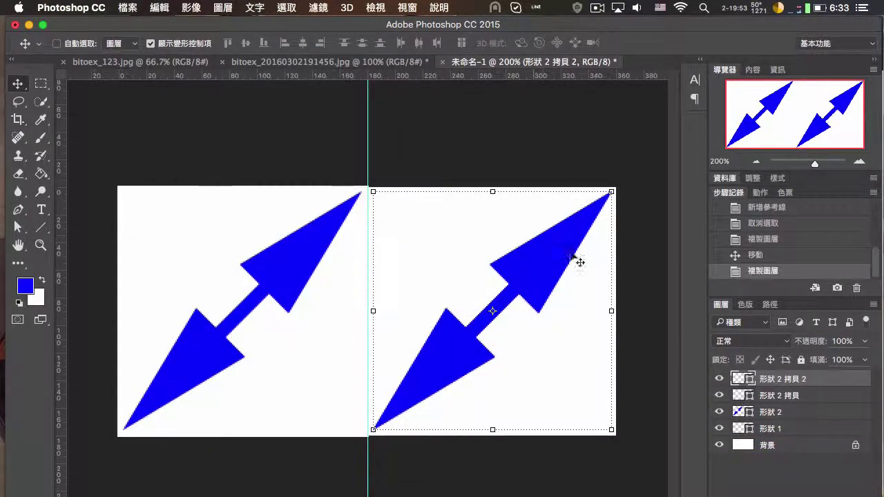
pyautogui.moveTo(532, 292); pyautogui.dragTo(417, 298)
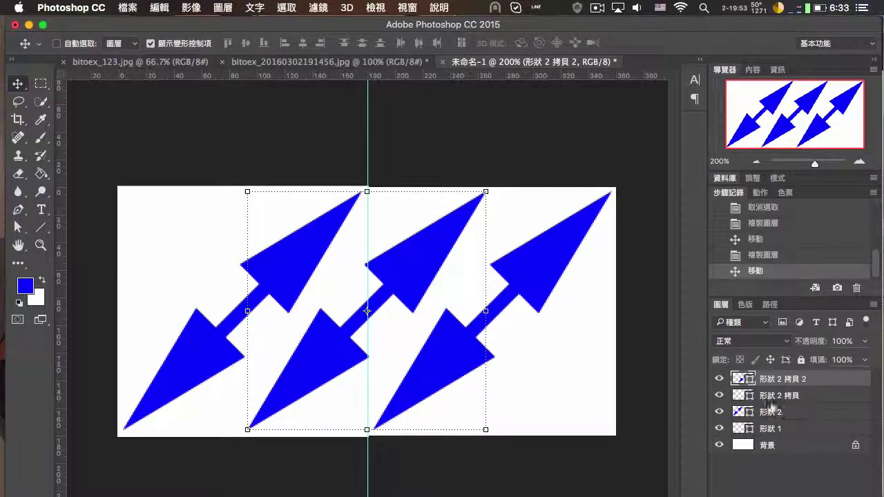
# Step: Delete the layer 形狀 2 拷貝 that holds the arrow in the canvas's right half
pyautogui.click(785, 399)
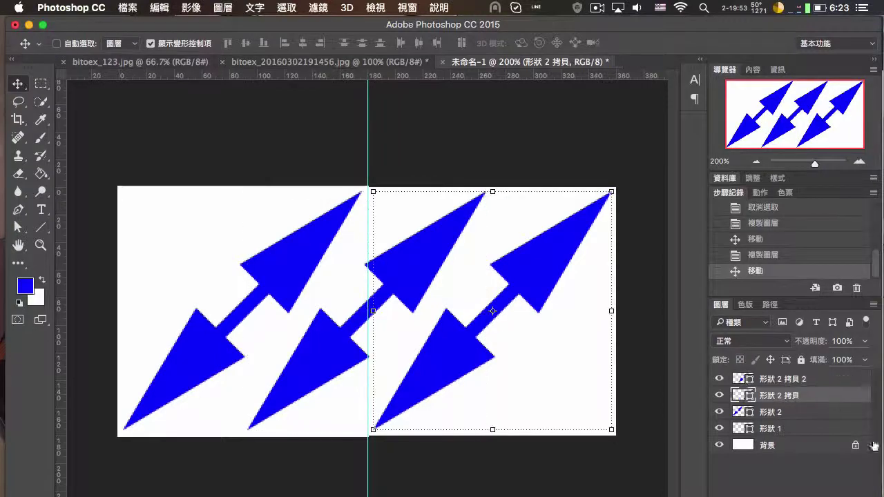
pyautogui.rightClick(804, 395)
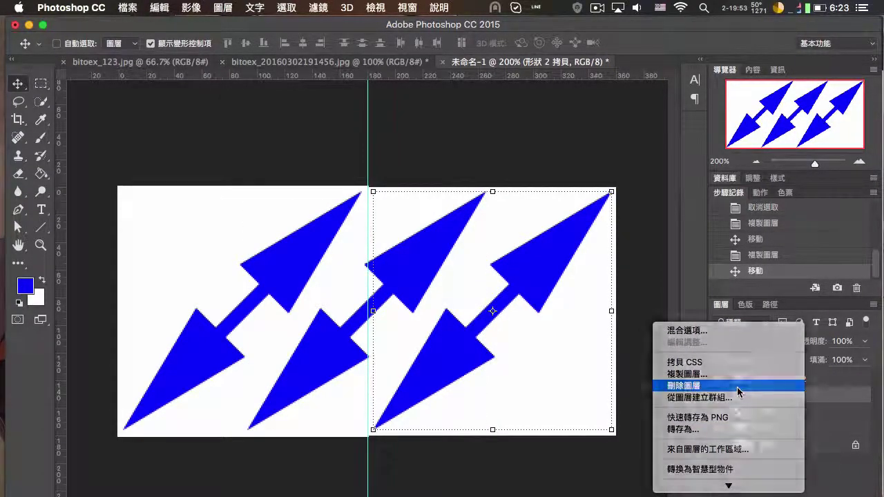
pyautogui.click(737, 387)
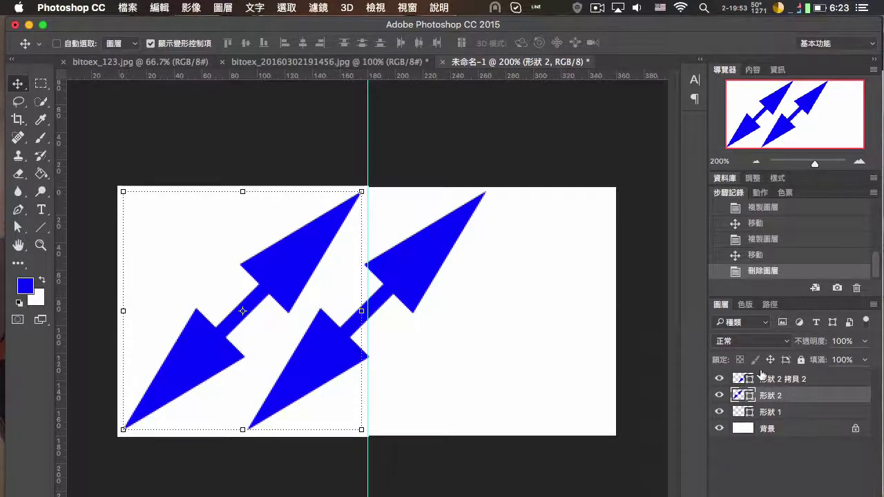
# Step: Hide the background layer and merge the remaining visible arrow layers into one
pyautogui.click(718, 430)
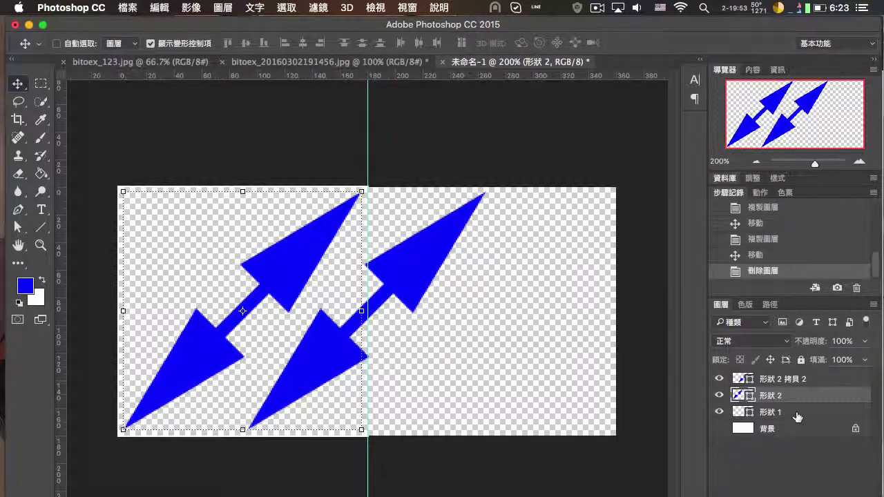
pyautogui.click(798, 415)
pyautogui.press('super+shift+e')
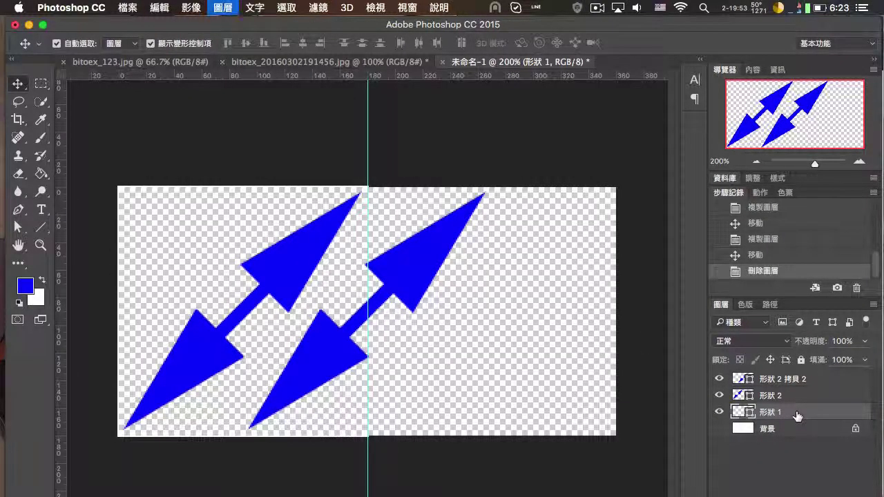
# Step: Select the arrow part beyond the vertical guide with a rectangular selection and move it flush against the canvas's left edge
pyautogui.click(41, 84)
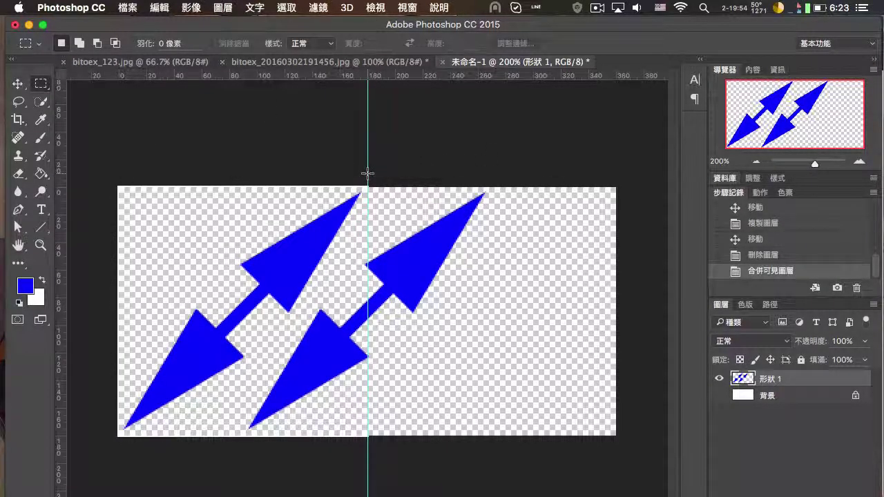
pyautogui.moveTo(368, 172); pyautogui.dragTo(528, 487)
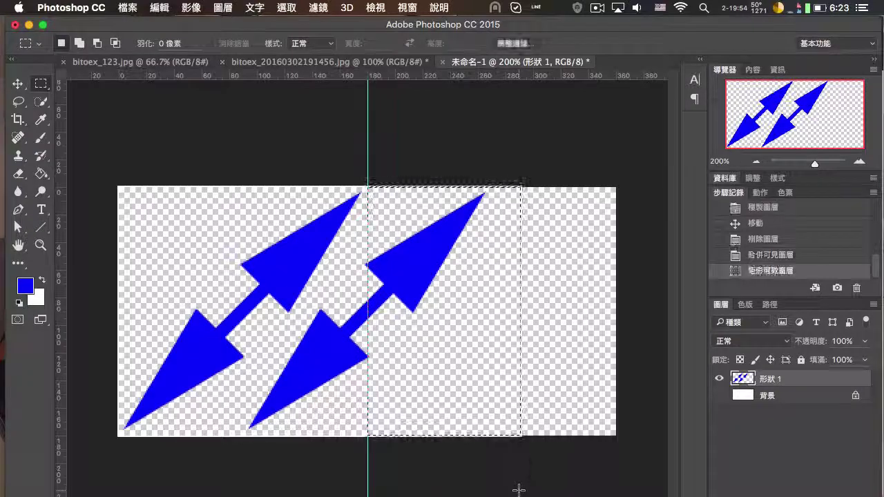
pyautogui.click(17, 83)
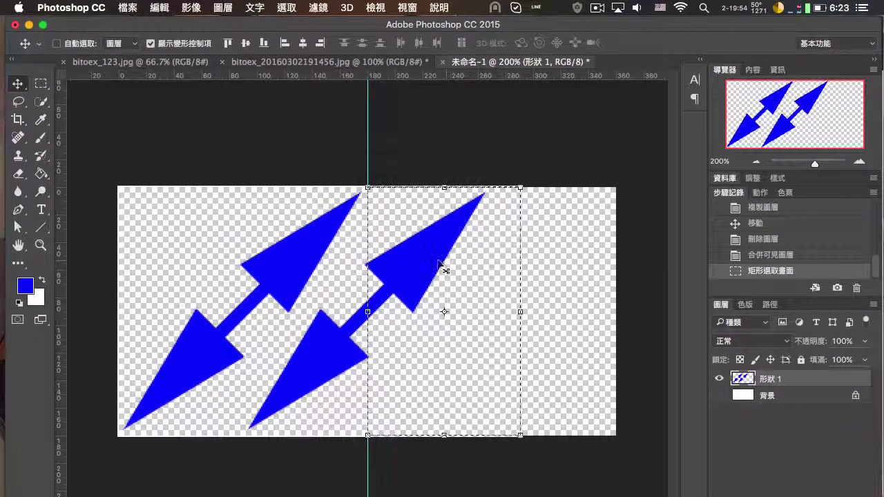
pyautogui.moveTo(446, 270); pyautogui.dragTo(188, 274)
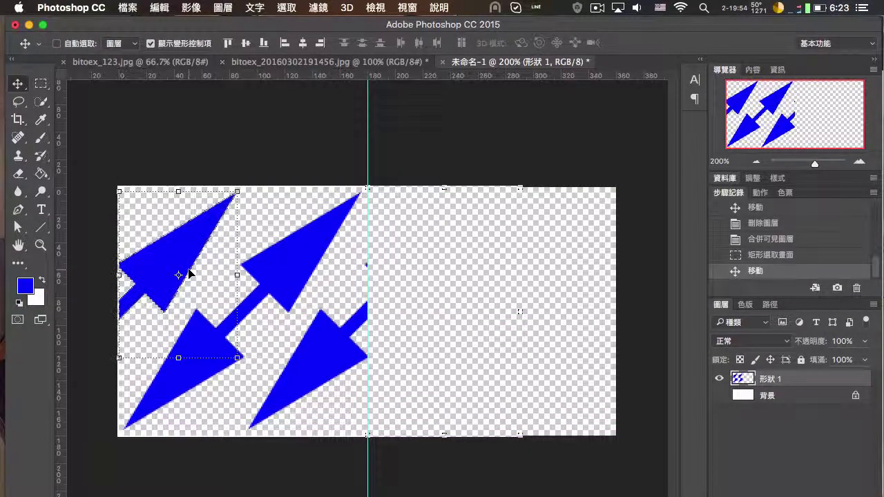
pyautogui.press('super+d')
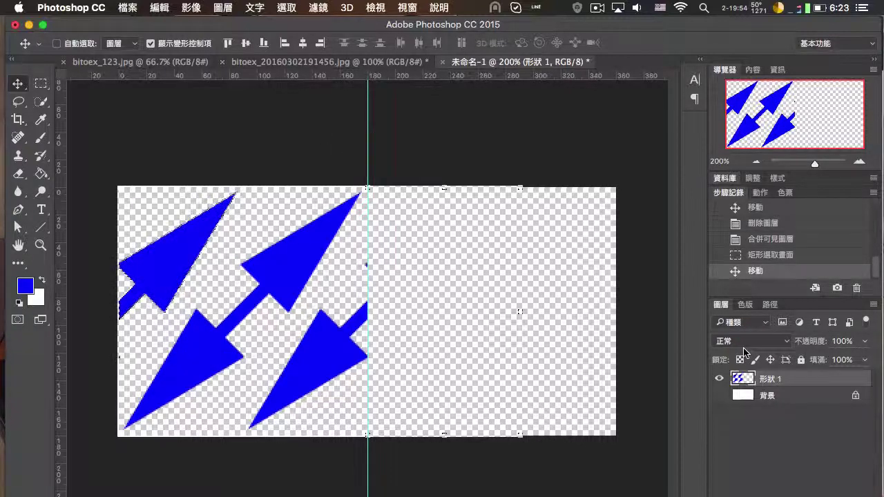
# Step: Duplicate the merged layer 形狀 1, clear the selection, and move the copy into the canvas's right half so the pattern continues
pyautogui.rightClick(795, 379)
pyautogui.click(727, 432)
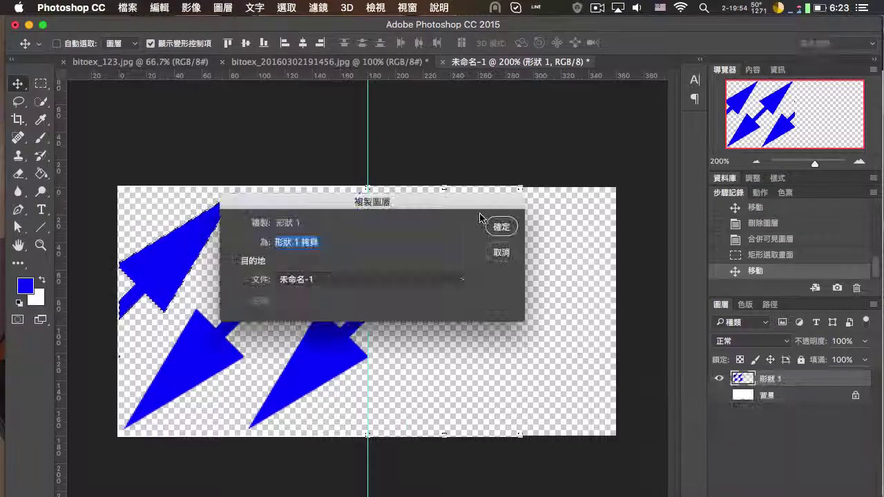
pyautogui.click(498, 227)
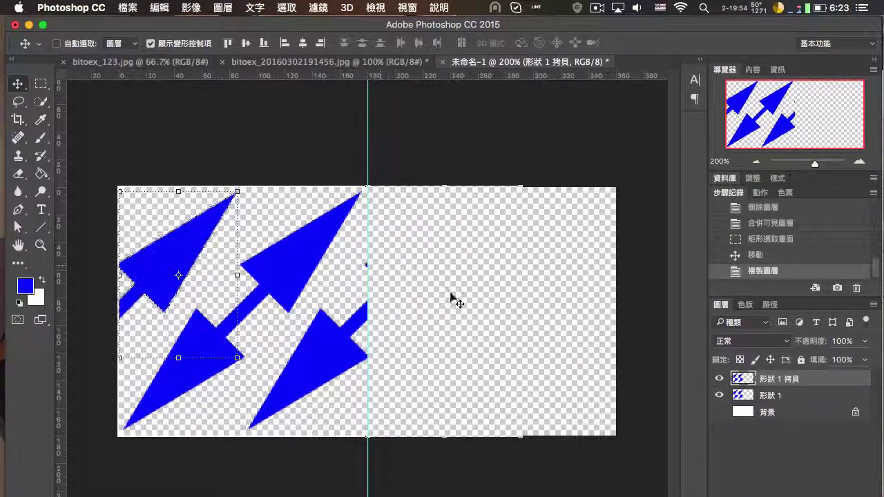
pyautogui.click(42, 83)
pyautogui.click(190, 120)
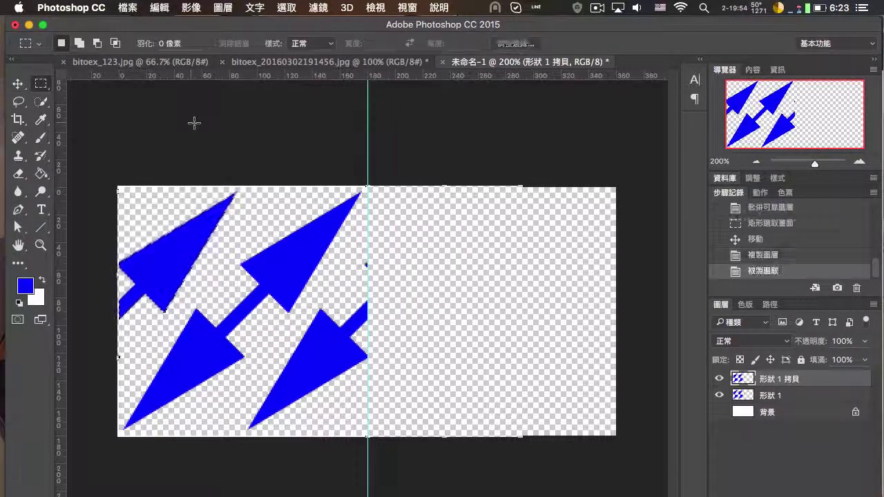
pyautogui.click(18, 83)
pyautogui.moveTo(181, 297); pyautogui.dragTo(425, 297)
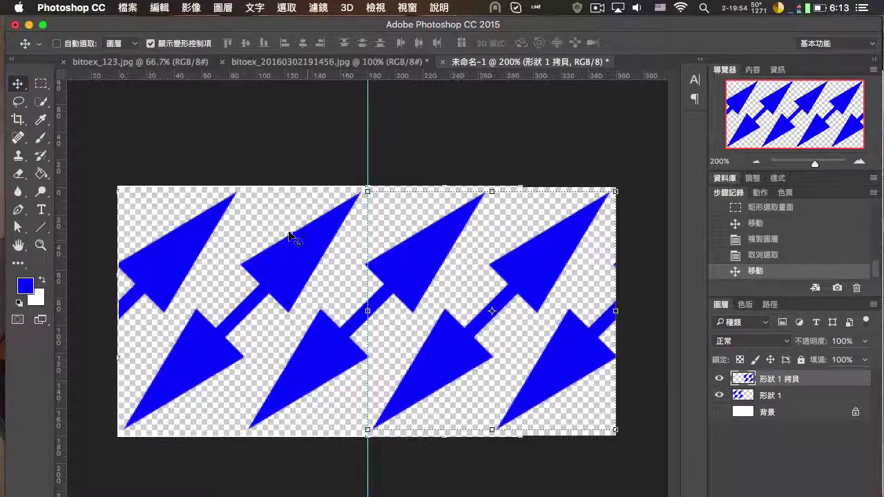
# Step: Crop the canvas to its left half, up to the vertical guide, and clear the selection
pyautogui.click(38, 85)
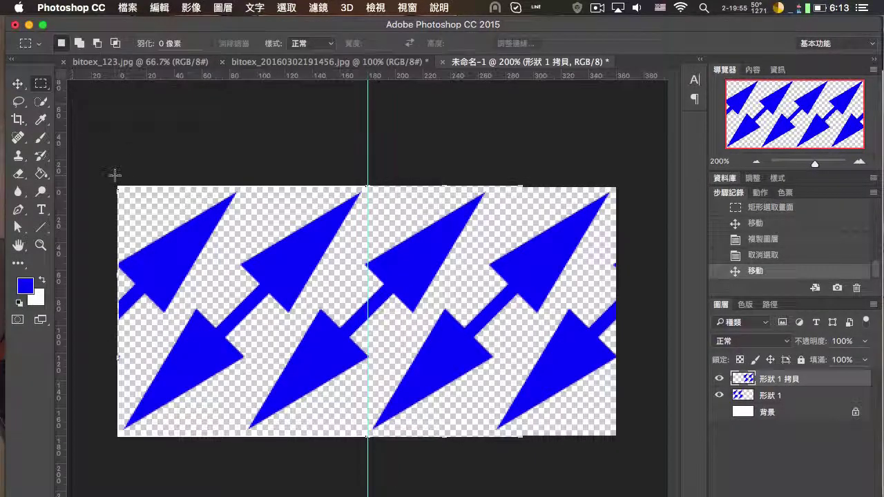
pyautogui.moveTo(118, 187); pyautogui.dragTo(367, 448)
pyautogui.click(188, 9)
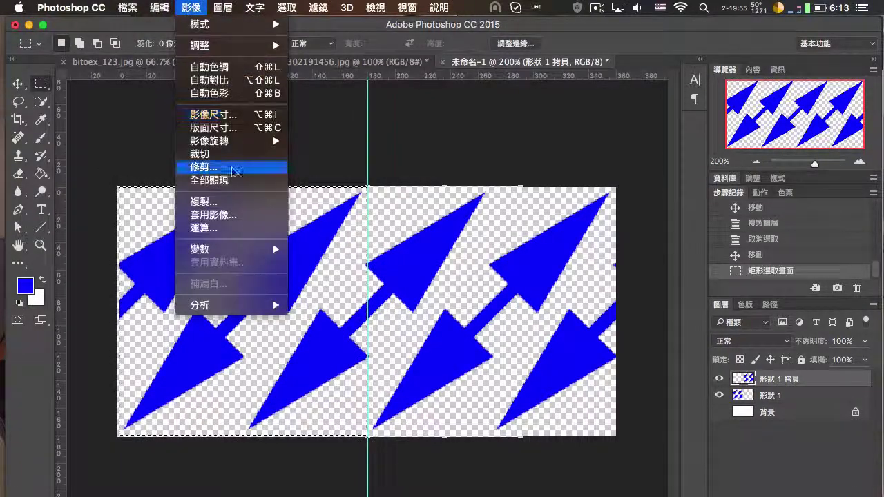
pyautogui.click(238, 156)
pyautogui.click(355, 123)
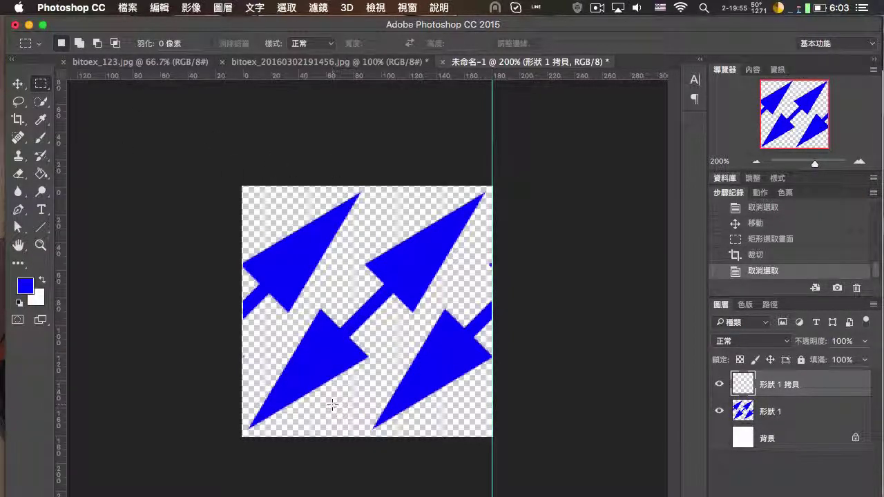
# Step: Try to move a rectangular selection over the lower arrowheads on the layer 形狀 1 拷貝
pyautogui.moveTo(332, 405); pyautogui.dragTo(470, 348)
pyautogui.press('v')
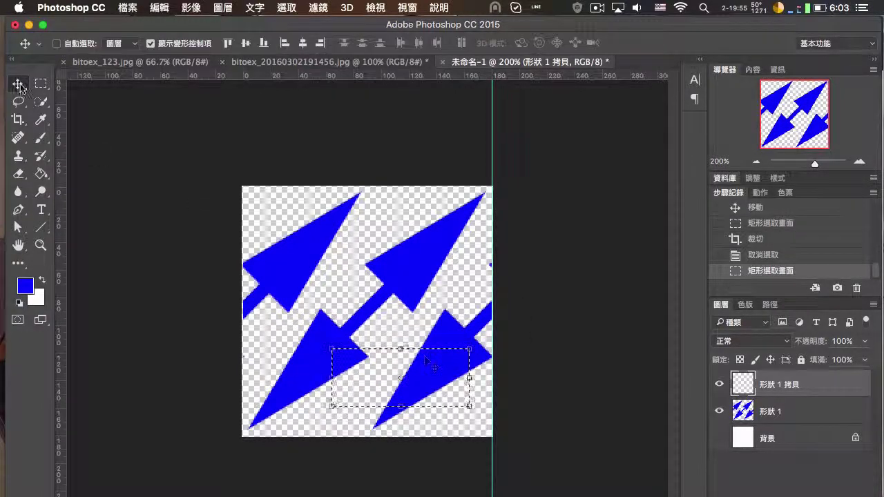
pyautogui.click(413, 384)
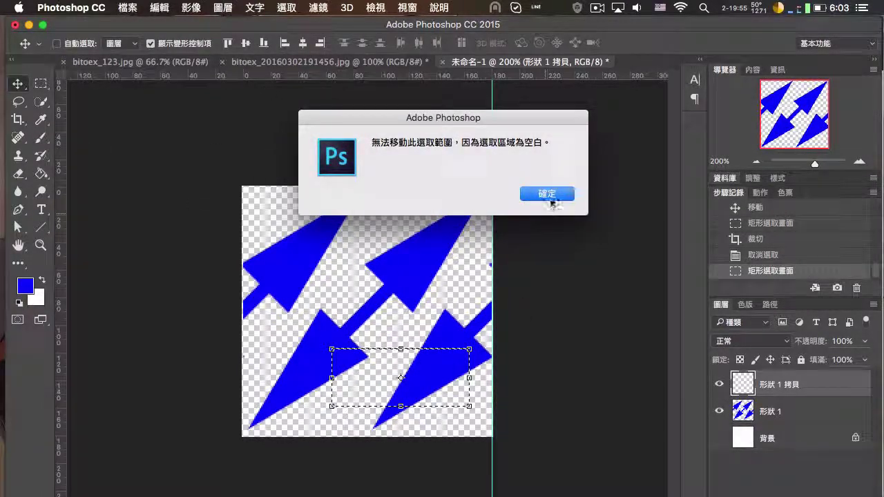
pyautogui.click(547, 194)
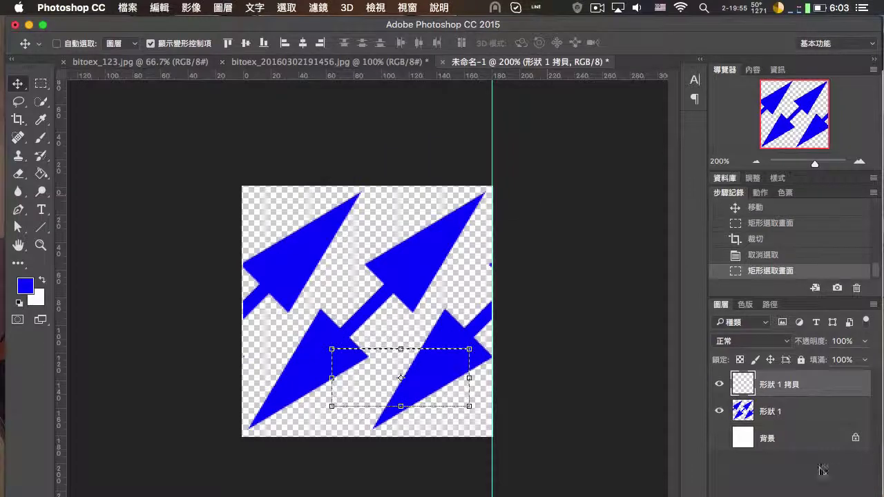
# Step: Make the white background layer visible again
pyautogui.click(813, 437)
pyautogui.click(719, 438)
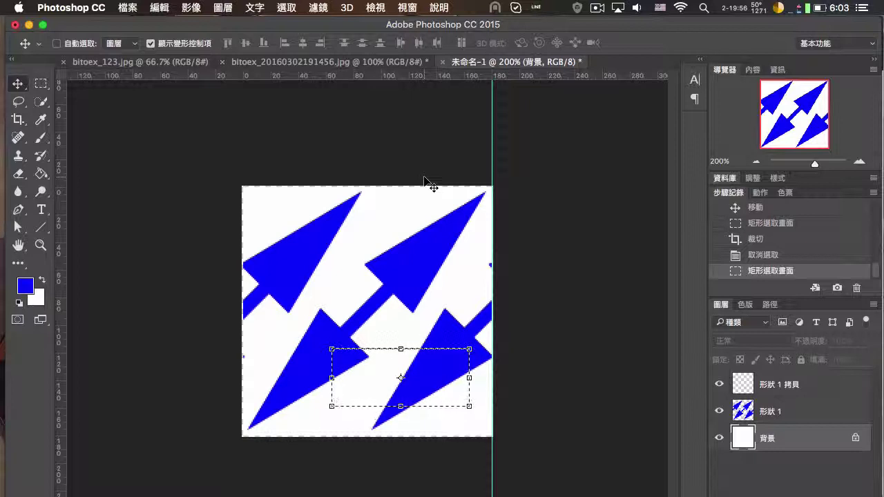
# Step: Try nudging the selected area of layer 形狀 1 upward, undo the nudge, and clear the selection
pyautogui.click(816, 424)
pyautogui.hotkey('shift', 'Up')
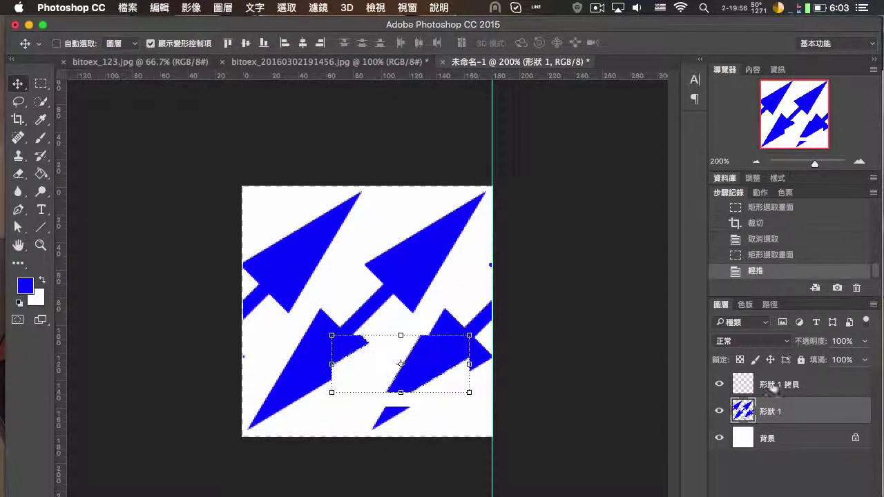
pyautogui.press('super+z')
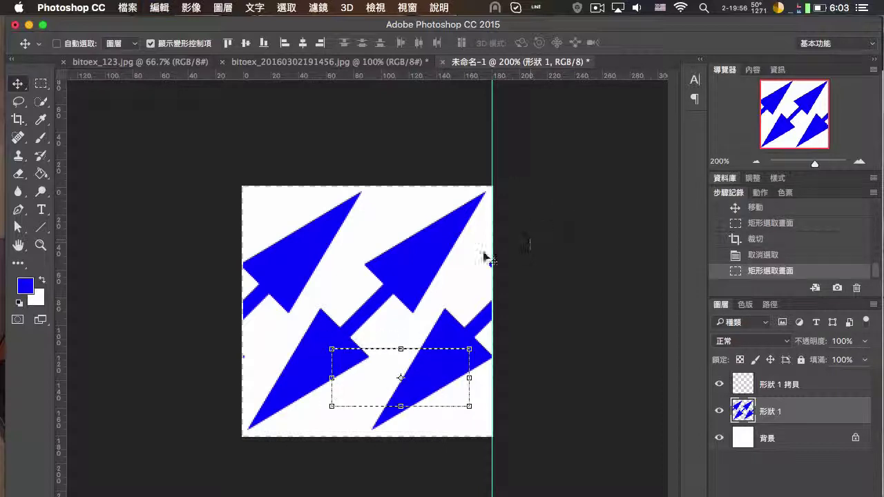
pyautogui.click(41, 84)
pyautogui.click(408, 228)
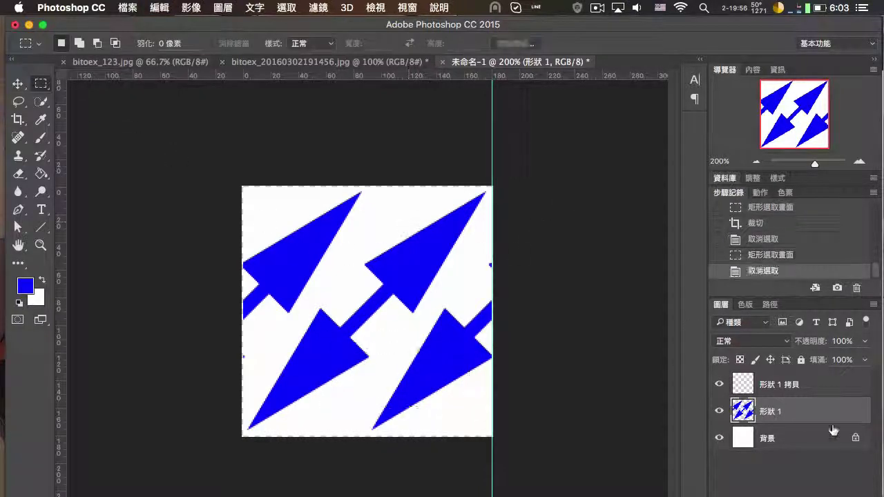
# Step: Delete the two arrow layers 形狀 1 and 形狀 1 拷貝, keeping only the background layer
pyautogui.rightClick(811, 388)
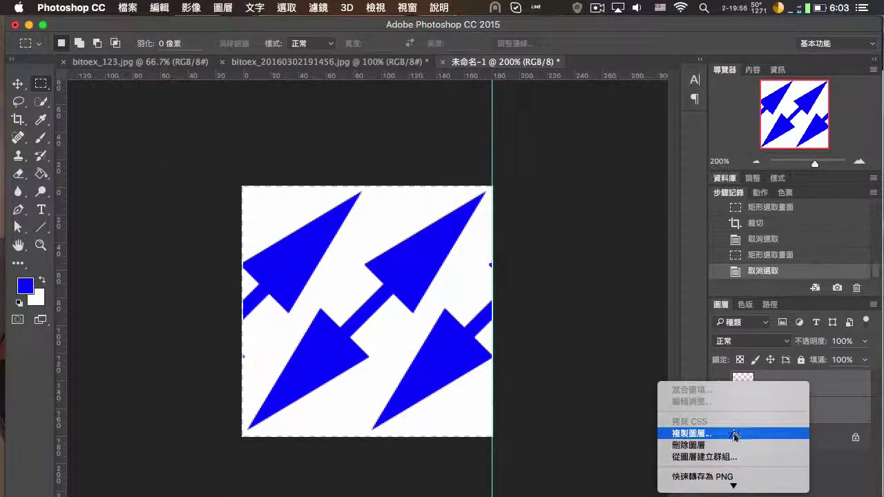
pyautogui.click(727, 446)
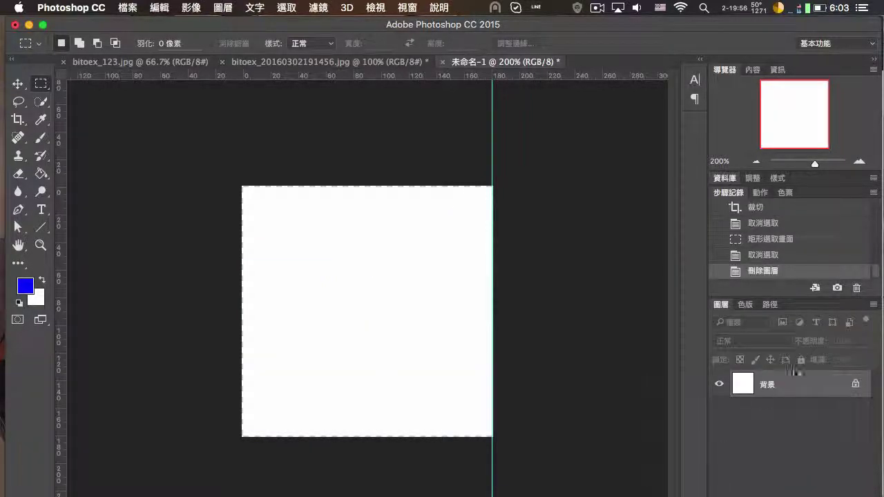
pyautogui.rightClick(797, 387)
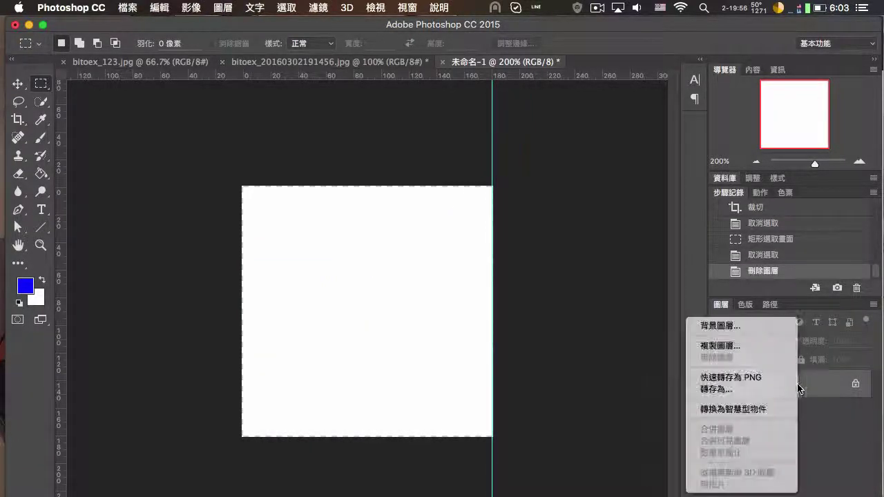
pyautogui.click(730, 346)
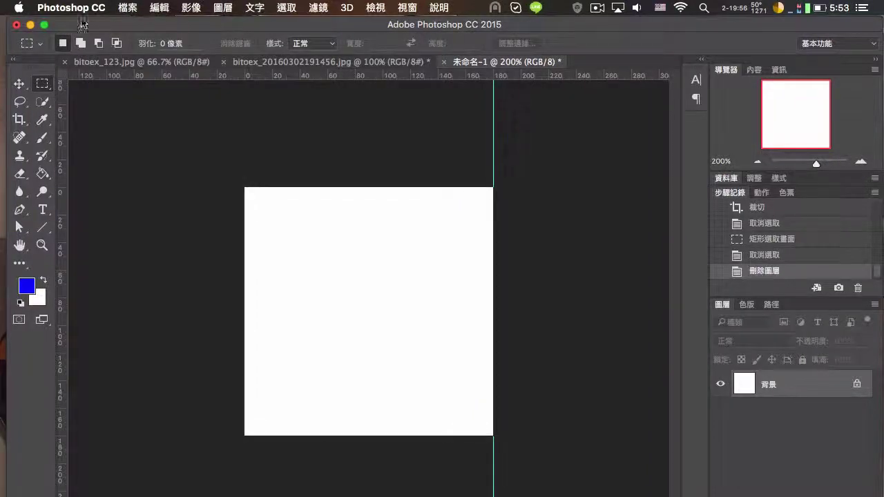
# Step: Add a new layer above the background and fill it with black using the Paint Bucket and default colours
pyautogui.click(44, 26)
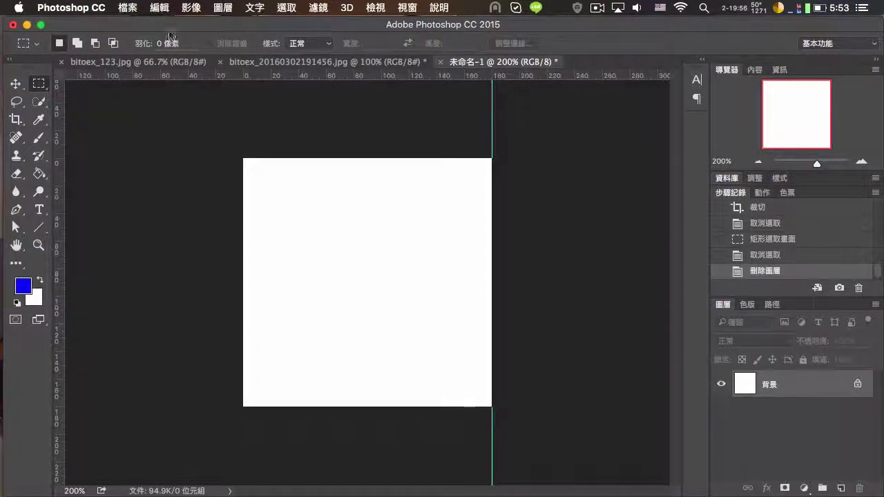
pyautogui.click(841, 488)
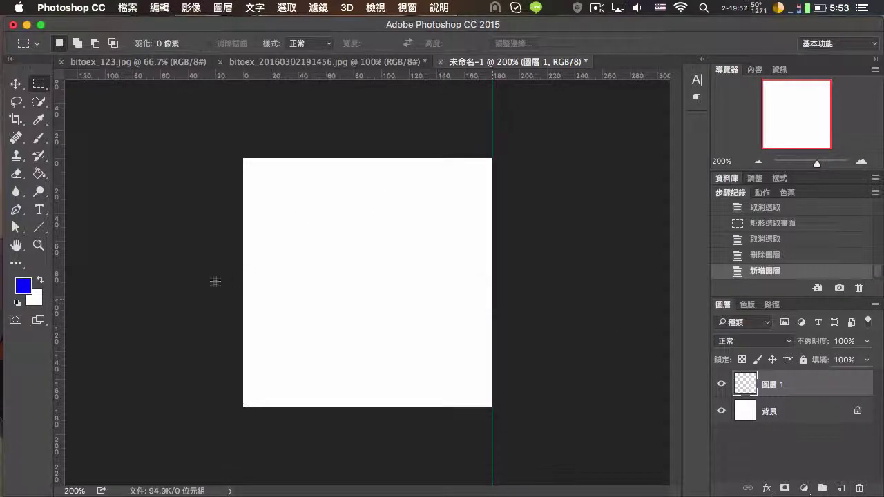
pyautogui.click(17, 303)
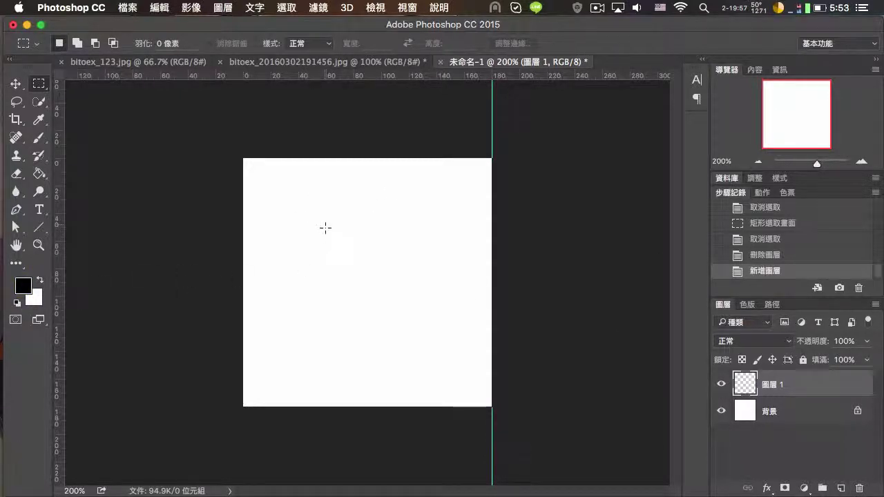
pyautogui.click(40, 173)
pyautogui.click(448, 260)
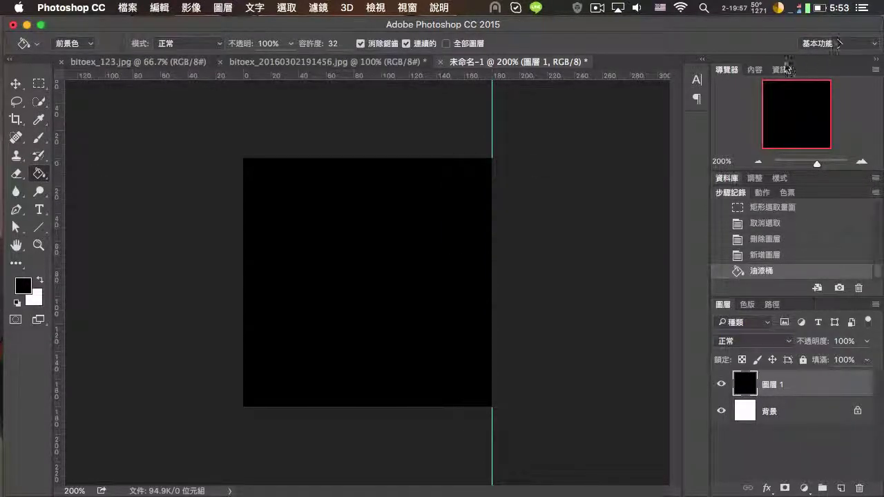
# Step: Display the Info panel and reduce the black layer's opacity to 1%
pyautogui.press('F8')
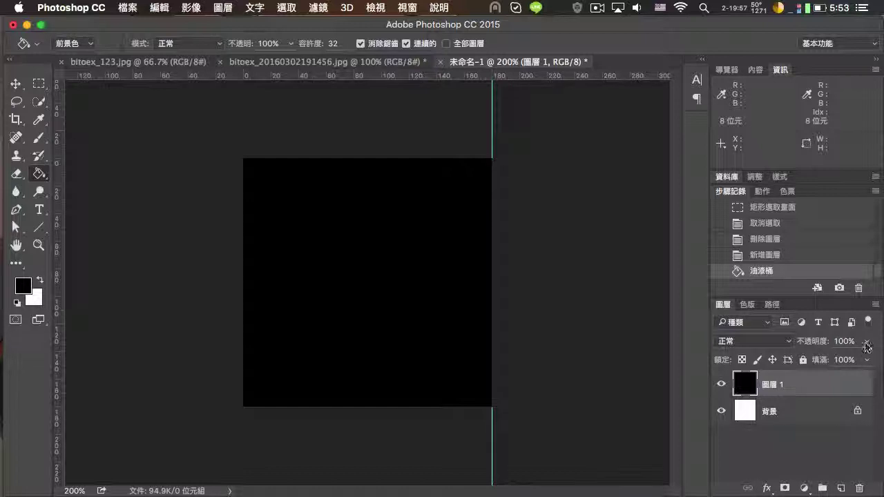
pyautogui.click(867, 341)
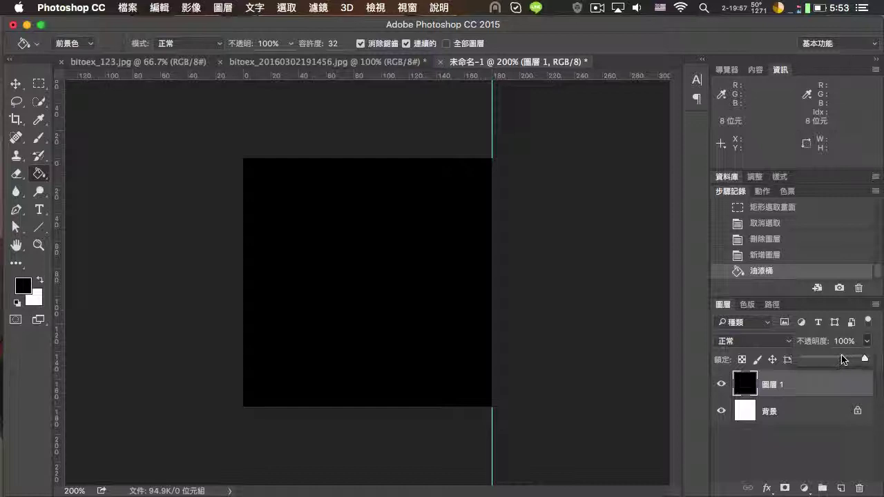
pyautogui.moveTo(864, 358); pyautogui.dragTo(803, 361)
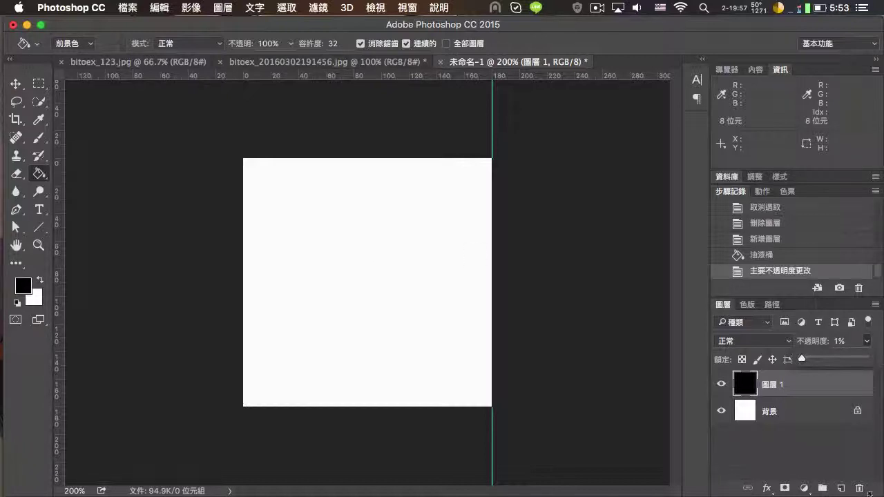
# Step: Create a layer group above the background, move the black layer 圖層 1 into it, and collapse the group
pyautogui.click(822, 488)
pyautogui.moveTo(772, 396); pyautogui.dragTo(775, 379)
pyautogui.click(775, 380)
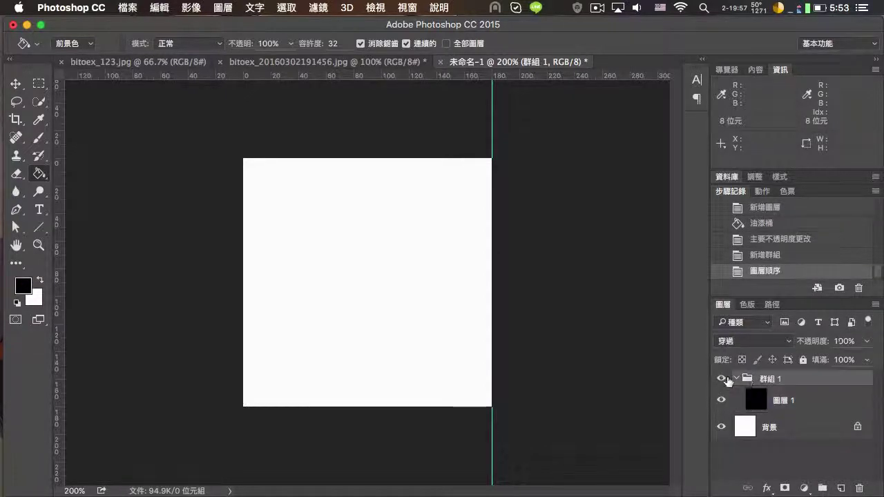
pyautogui.click(736, 379)
# Step: Reduce the opacity of group 群組 1 to 43%
pyautogui.click(867, 342)
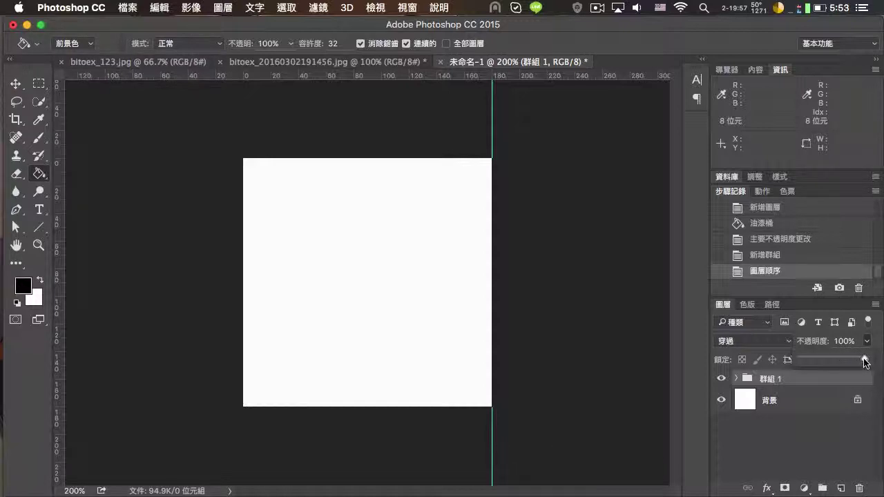
pyautogui.moveTo(865, 359); pyautogui.dragTo(840, 360)
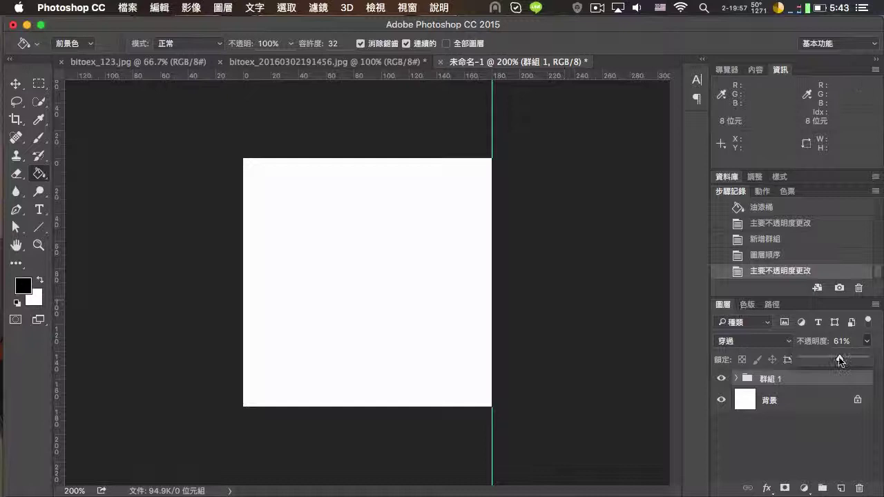
pyautogui.moveTo(839, 360); pyautogui.dragTo(811, 360)
pyautogui.moveTo(811, 360); pyautogui.dragTo(828, 360)
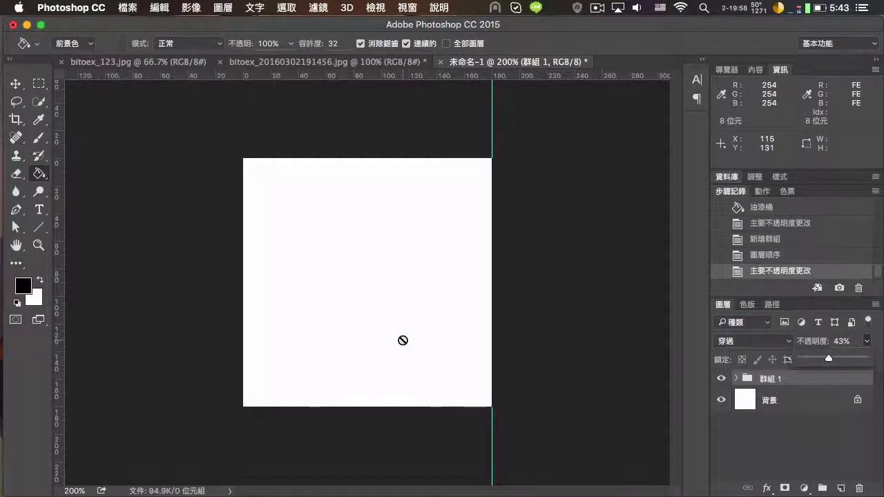
pyautogui.click(403, 342)
pyautogui.click(547, 193)
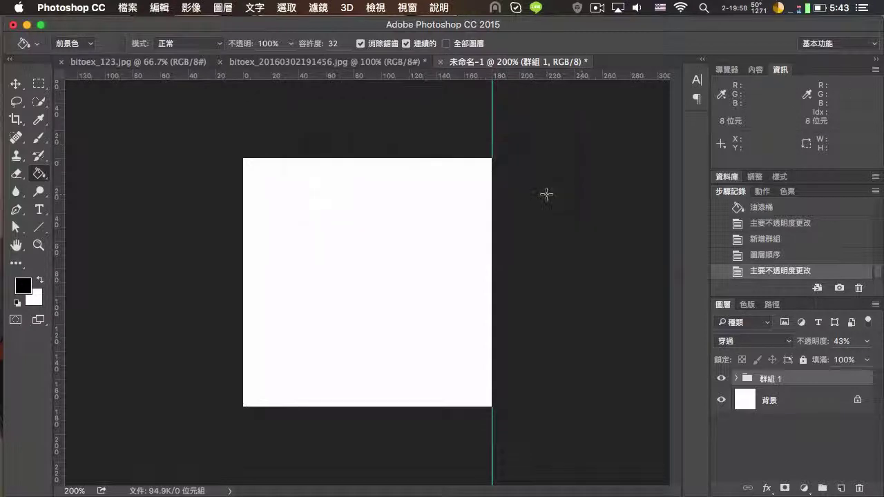
# Step: Add a new layer above the group and marquee-select a 32 × 32 px square at the canvas's upper-left corner
pyautogui.click(842, 488)
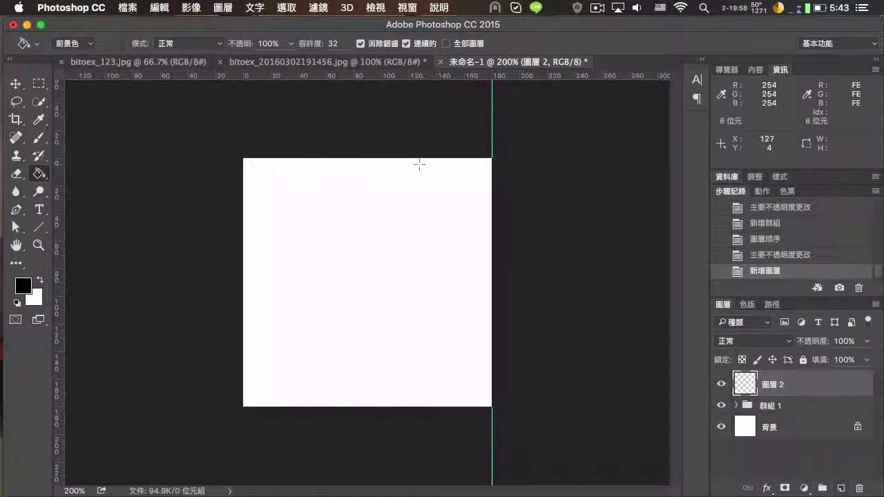
pyautogui.click(40, 85)
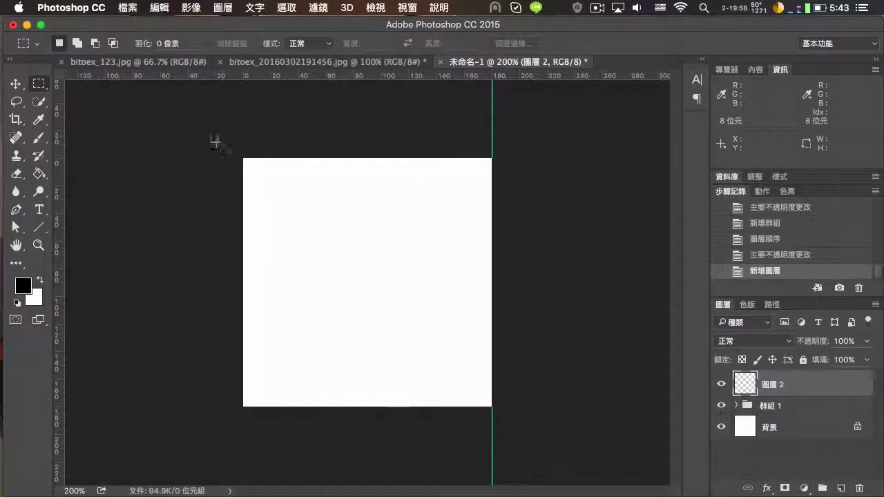
pyautogui.moveTo(243, 159); pyautogui.dragTo(297, 200)
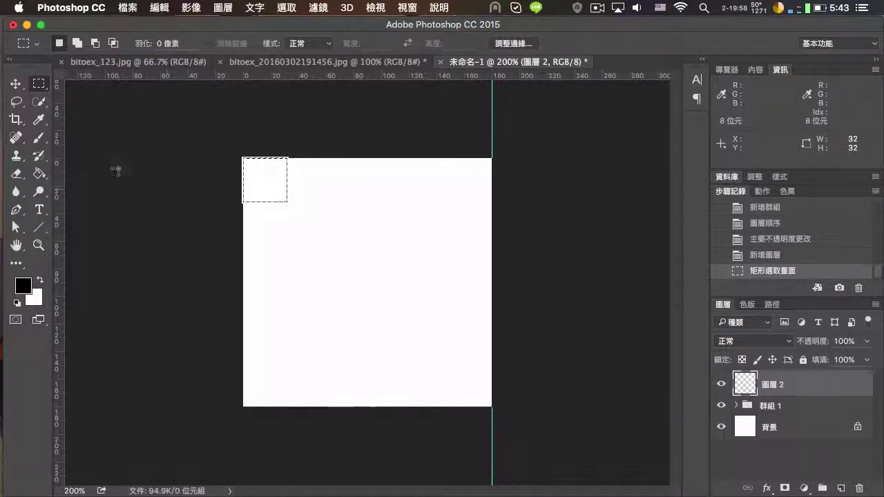
# Step: Place vertical and horizontal guides at 32 px and 64 px, shifting the square selection diagonally for the second pair, and clear the selection
pyautogui.moveTo(59, 165); pyautogui.dragTo(286, 172)
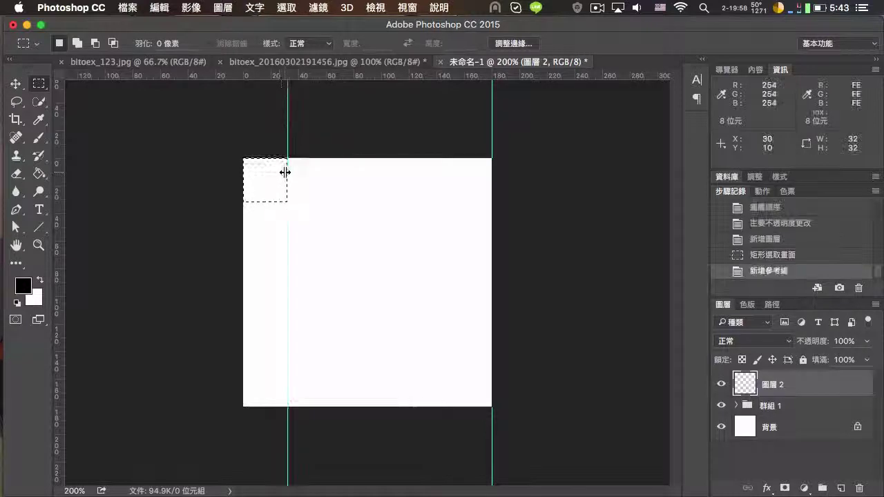
pyautogui.moveTo(311, 75); pyautogui.dragTo(316, 201)
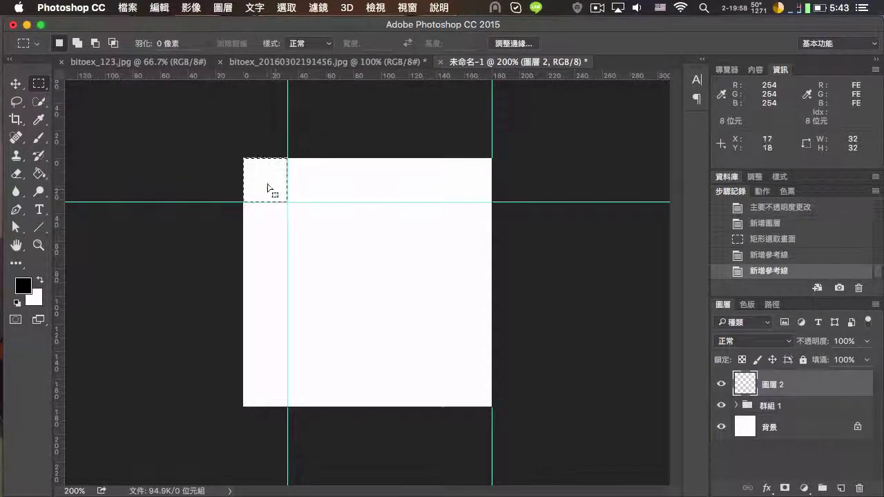
pyautogui.moveTo(265, 187); pyautogui.dragTo(313, 232)
pyautogui.moveTo(59, 221); pyautogui.dragTo(332, 220)
pyautogui.moveTo(387, 75); pyautogui.dragTo(367, 247)
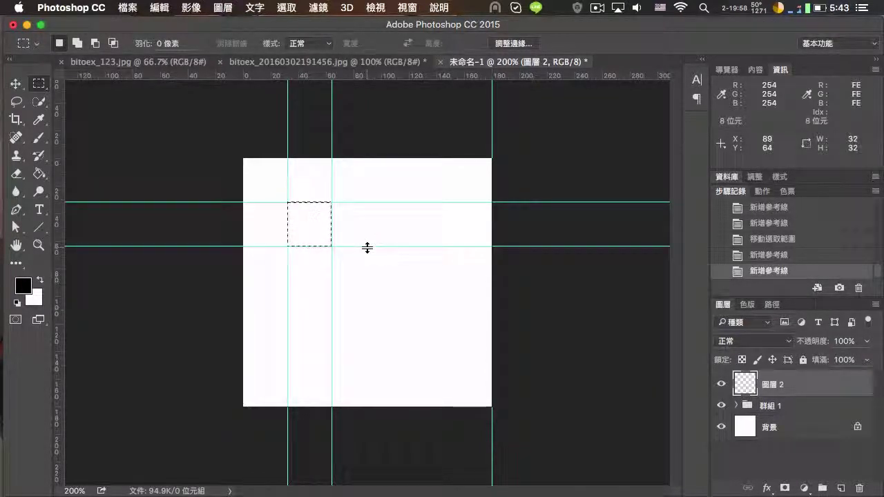
pyautogui.click(121, 124)
# Step: Crop the image to the 64 × 64 px area bounded by the guides at the canvas's upper-left corner, and deselect
pyautogui.moveTo(243, 159); pyautogui.dragTo(332, 246)
pyautogui.click(191, 7)
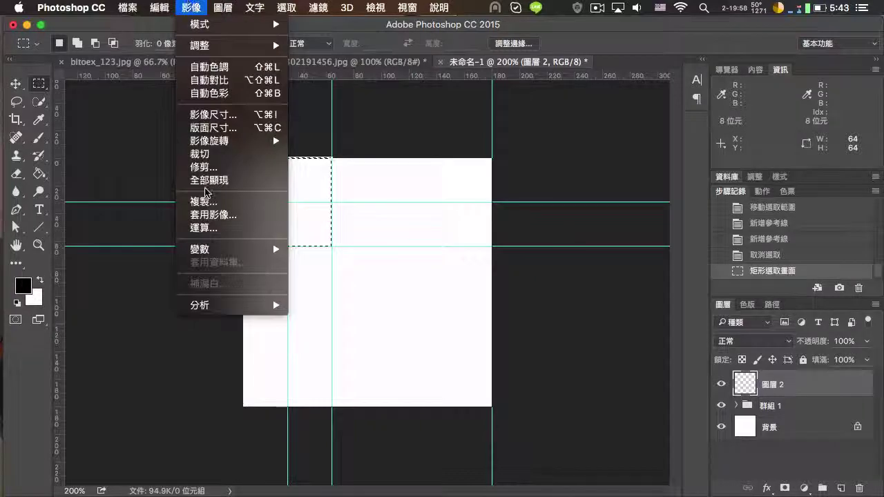
pyautogui.click(207, 154)
pyautogui.click(329, 150)
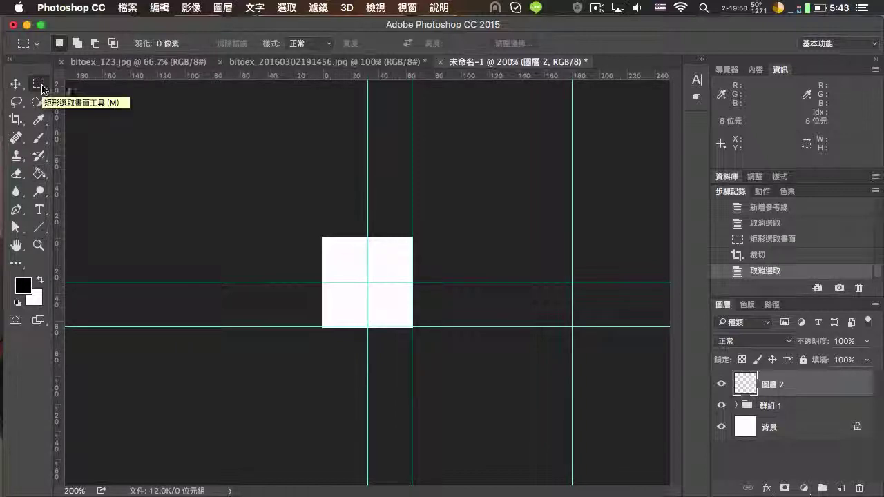
# Step: Fill the upper-left 32 × 32 px quadrant of layer 圖層 2 with black using the Paint Bucket, and deselect
pyautogui.moveTo(322, 237); pyautogui.dragTo(367, 282)
pyautogui.click(40, 173)
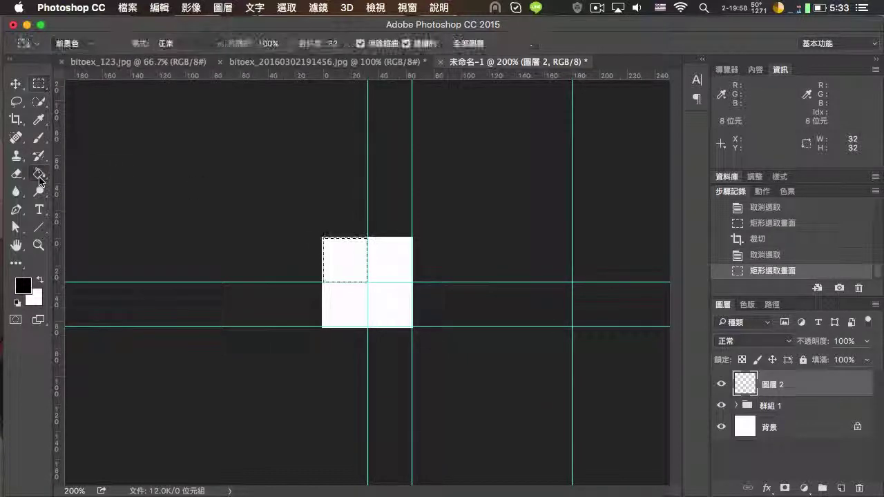
pyautogui.click(334, 268)
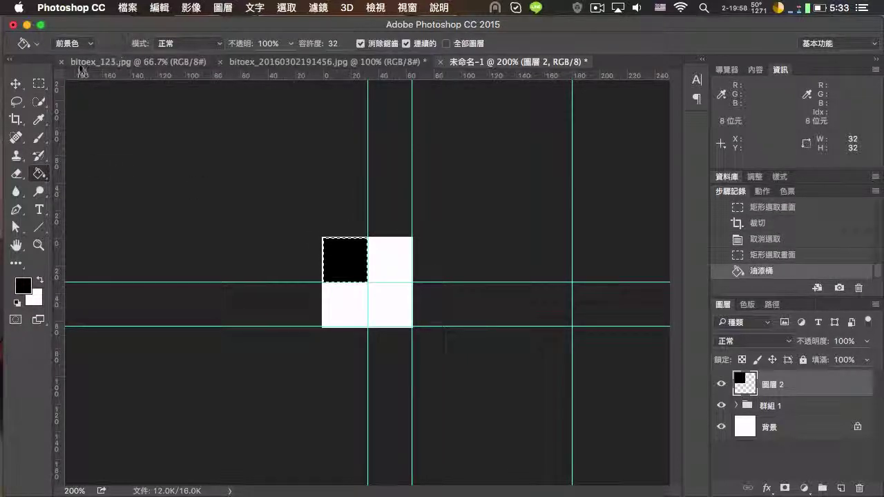
pyautogui.click(40, 84)
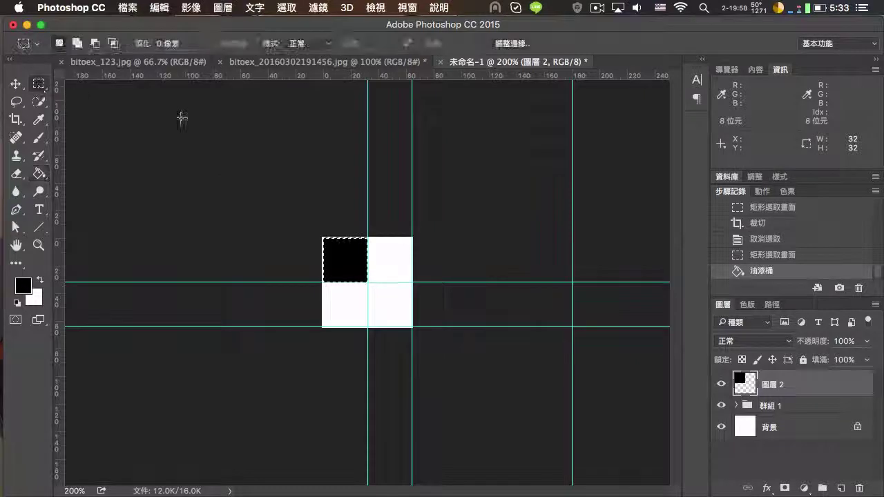
pyautogui.click(182, 118)
# Step: Fill the lower-right 32 × 32 px quadrant of layer 圖層 2 with black using the Paint Bucket, and deselect
pyautogui.moveTo(412, 327); pyautogui.dragTo(367, 282)
pyautogui.click(39, 173)
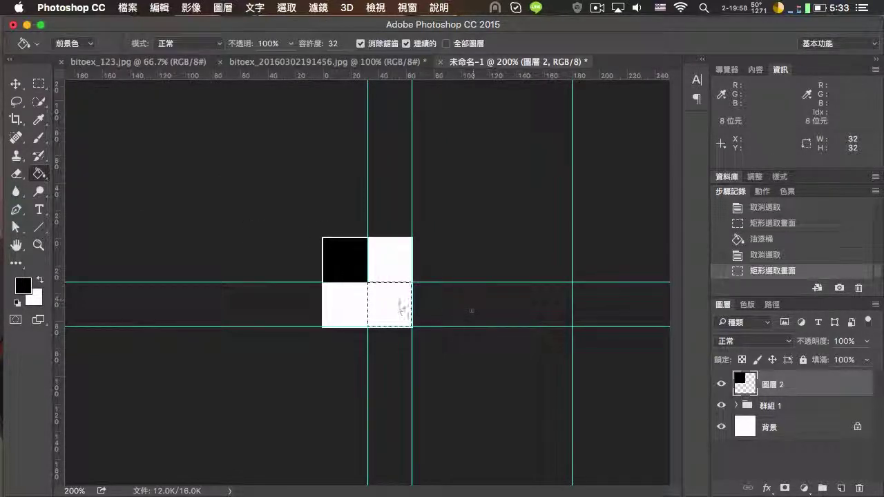
pyautogui.click(395, 309)
pyautogui.click(39, 84)
pyautogui.click(208, 134)
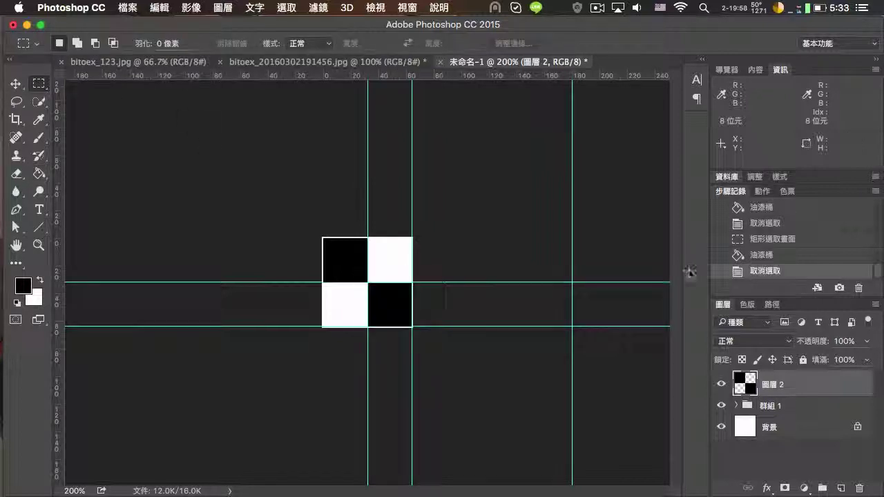
# Step: Lower the checkered layer 圖層 2 to 1% opacity and put it inside group 群組 1 in place of the deleted 圖層 1
pyautogui.click(867, 345)
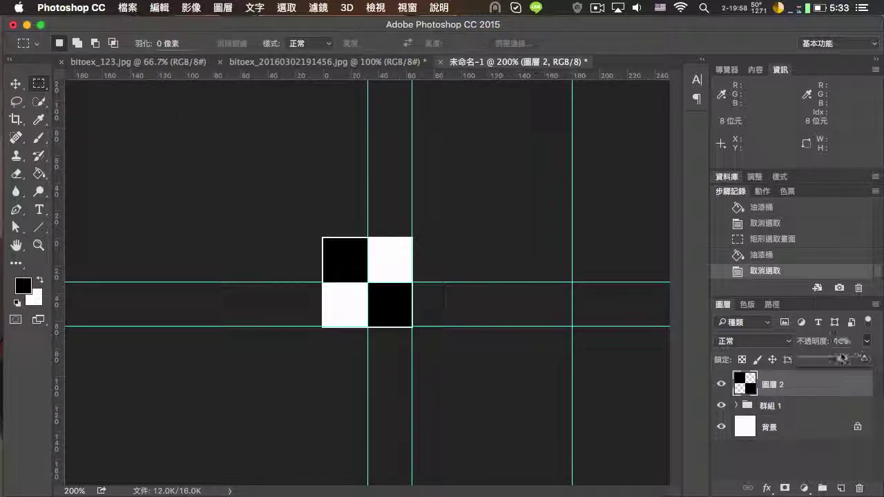
pyautogui.moveTo(869, 357); pyautogui.dragTo(800, 363)
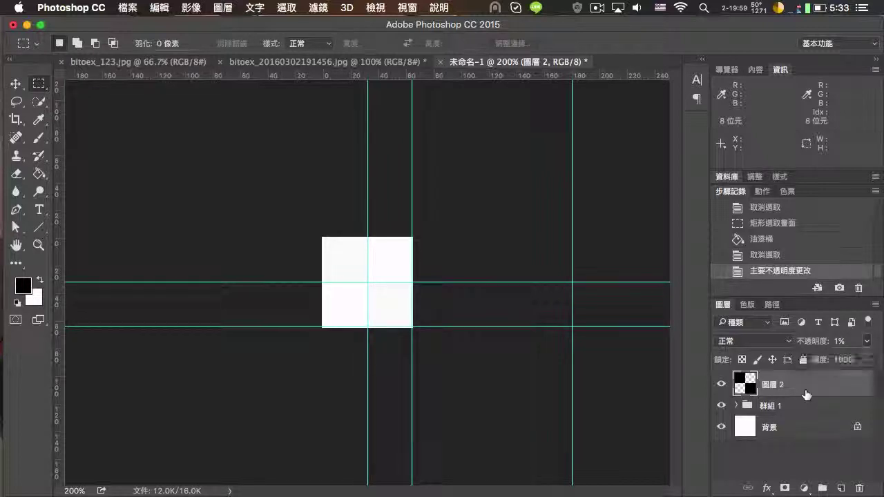
pyautogui.click(736, 407)
pyautogui.click(767, 427)
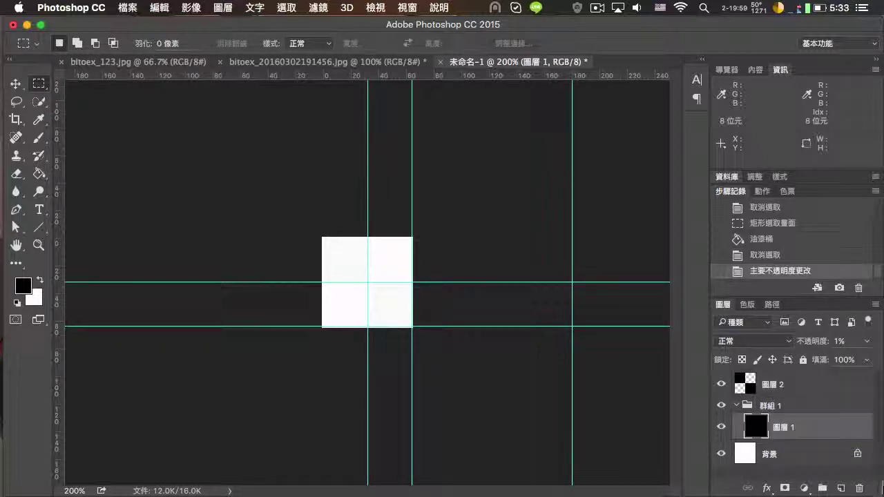
pyautogui.click(860, 488)
pyautogui.moveTo(764, 385); pyautogui.dragTo(771, 404)
pyautogui.click(736, 379)
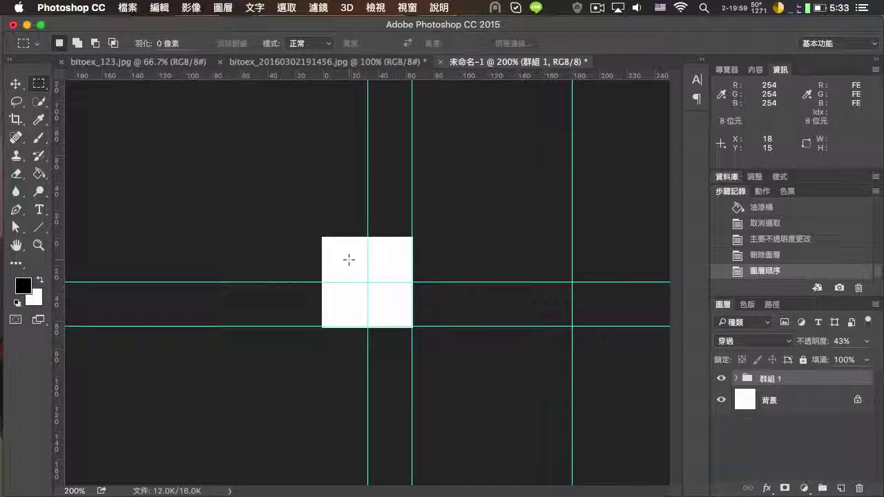
# Step: Hide the white background layer 背景, leaving only the checkered group shown
pyautogui.click(806, 412)
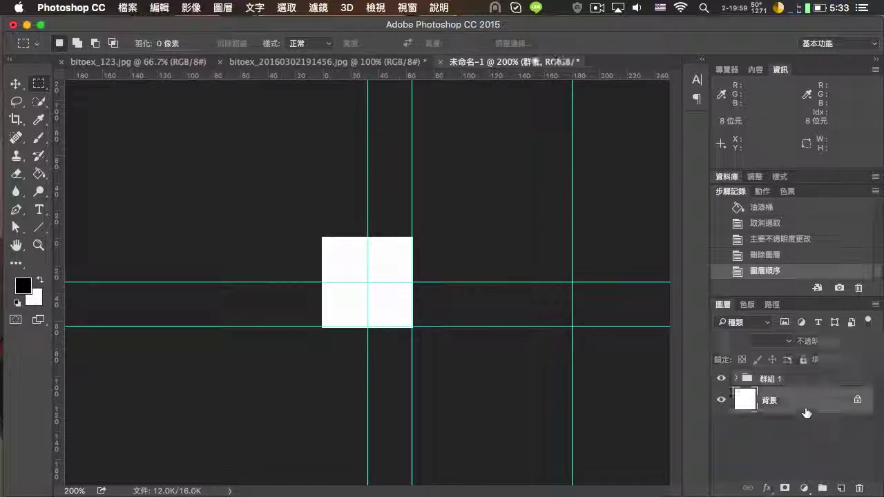
pyautogui.click(721, 400)
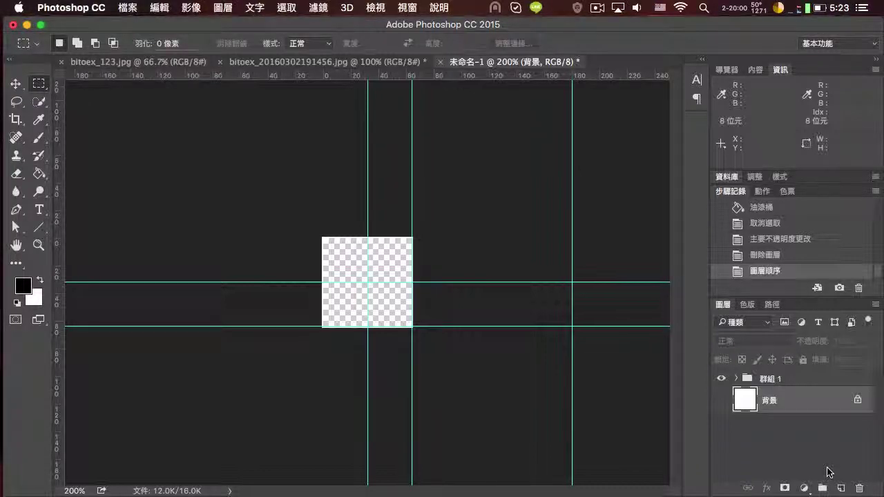
pyautogui.press('super+Tab')
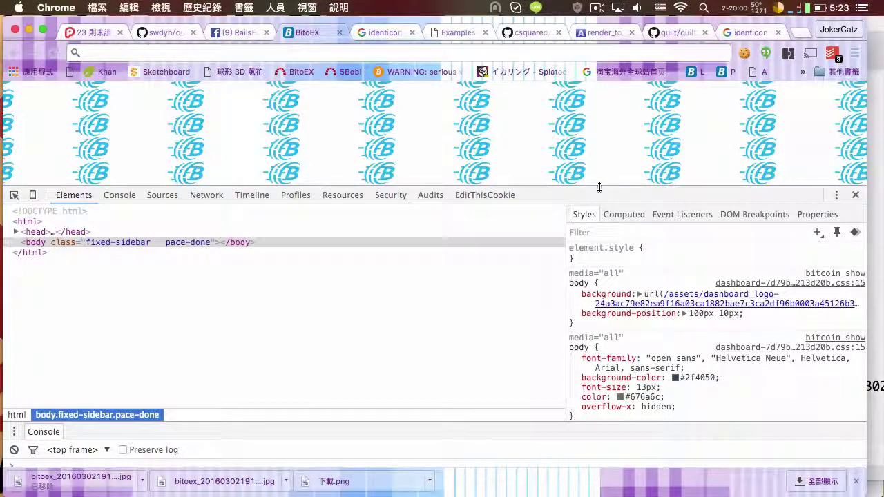
pyautogui.click(597, 8)
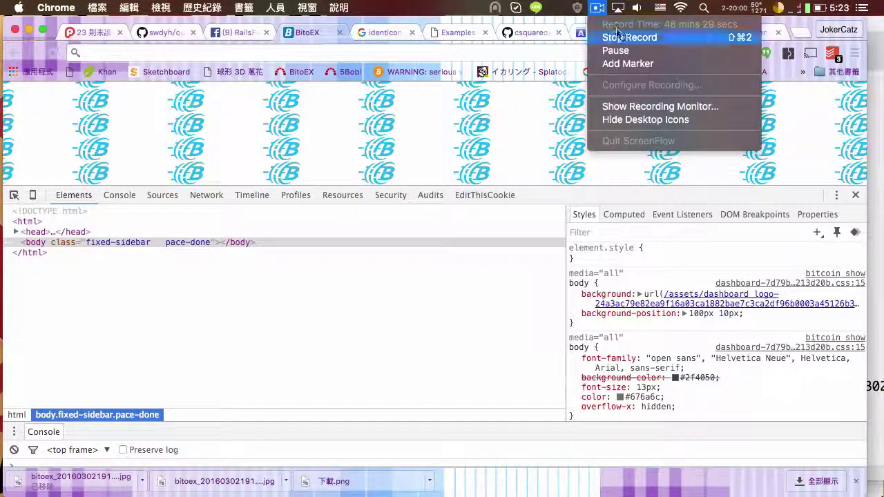